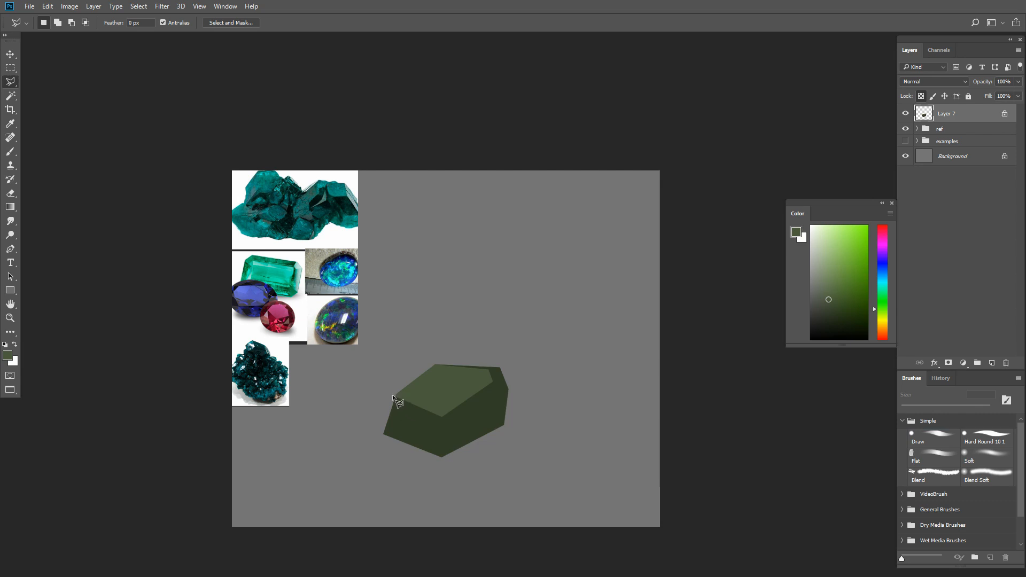
- Outline bevel facets along the gem's top face and corner, painting the front ones light gray-green and the right corner darker green
click(398, 411)
click(393, 396)
shift+click(443, 416)
click(492, 396)
click(492, 381)
click(443, 416)
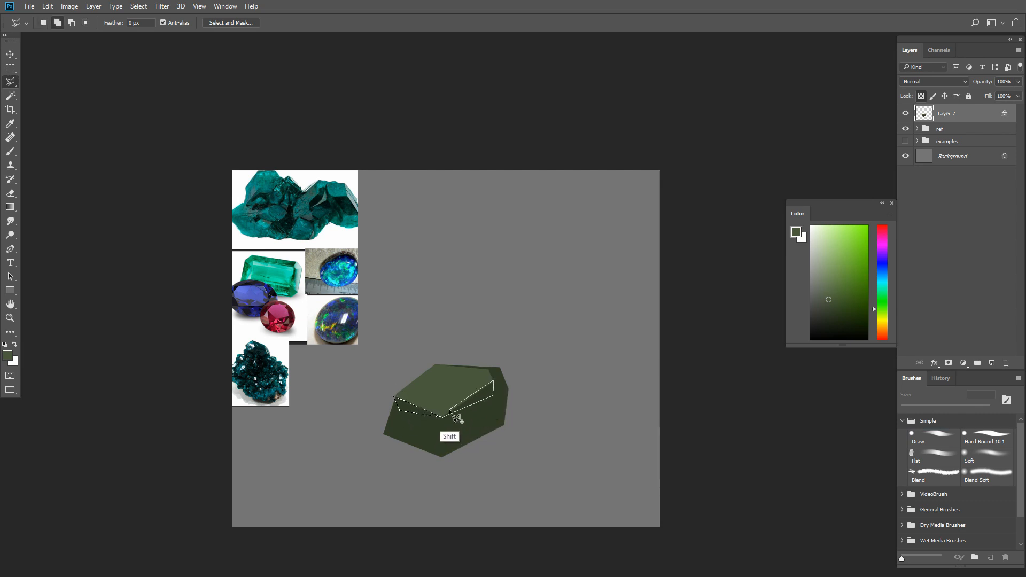
shift+click(488, 370)
click(501, 369)
click(507, 389)
click(492, 383)
click(489, 370)
key(b)
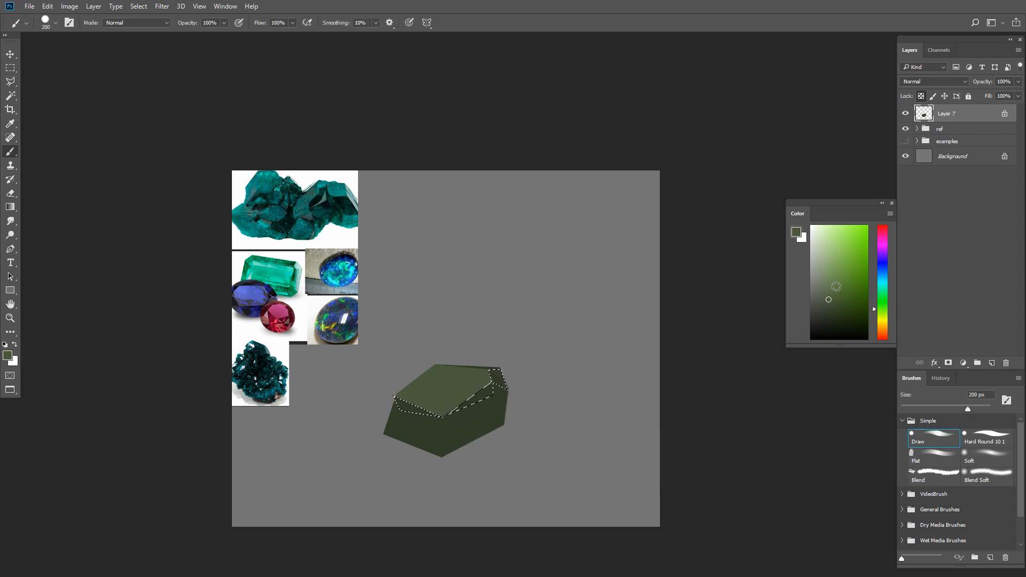
click(820, 286)
mouse_move(498, 375)
mouse_down()
mouse_move(319, 486)
mouse_move(294, 476)
mouse_up()
click(845, 309)
mouse_move(536, 377)
mouse_down()
mouse_move(547, 423)
mouse_move(504, 348)
mouse_up()
key(ctrl+d)
- Outline a narrow facet beneath the front-left bevel and paint it dark green
key(l)
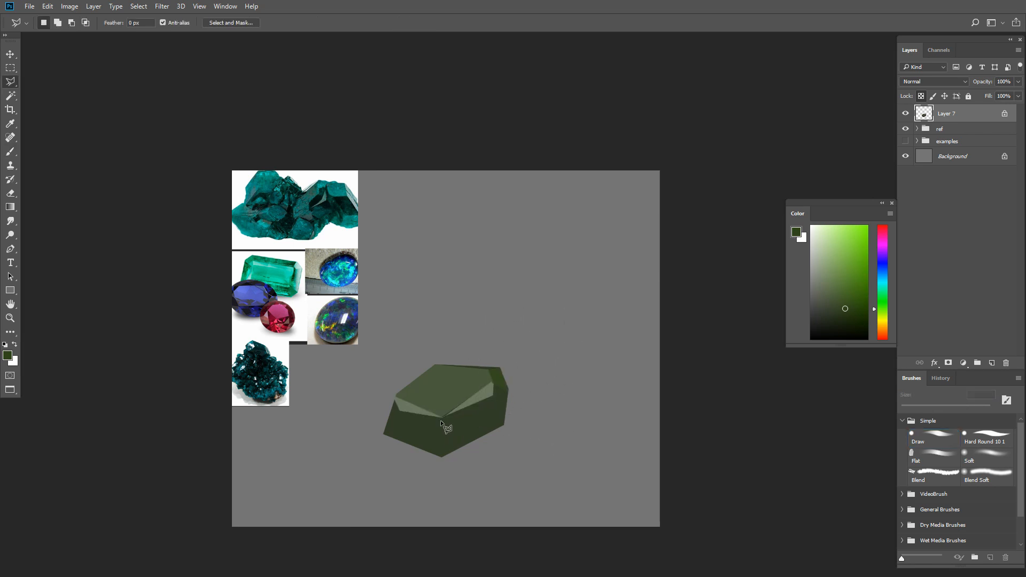
click(443, 422)
shift+click(393, 411)
click(393, 426)
click(418, 428)
click(392, 412)
key(b)
drag(484, 426, 304, 506)
key(ctrl+d)
- Outline the lower front facets of the gem and fill them with a very dark green
key(l)
shift+click(384, 429)
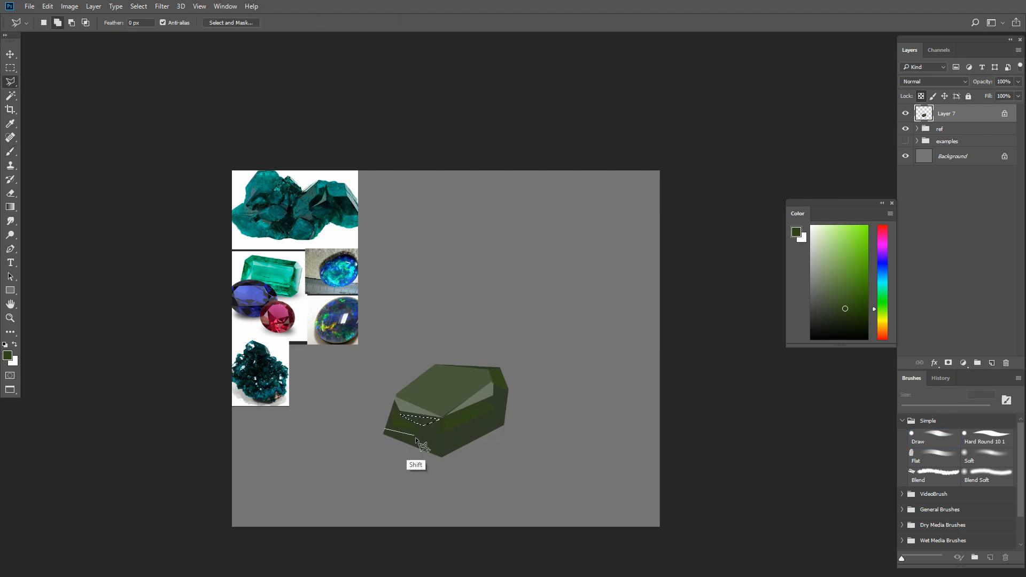
click(385, 430)
click(486, 434)
click(459, 428)
key(Escape)
key(b)
click(854, 325)
key(alt+BackSpace)
key(ctrl+d)
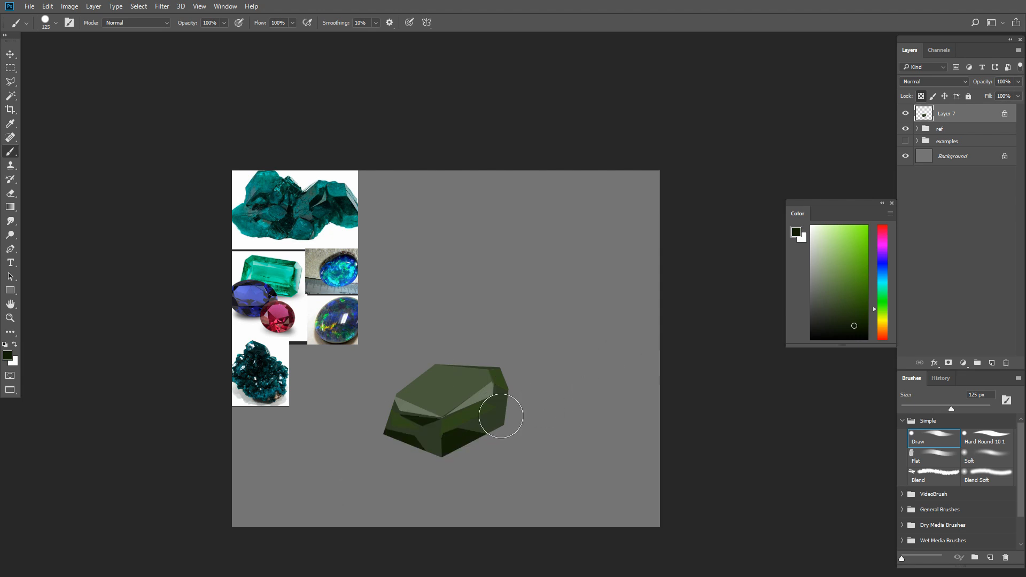
- Select the gem's top face and shade it with a green gradient using the Soft brush at up to 500 px
key(l)
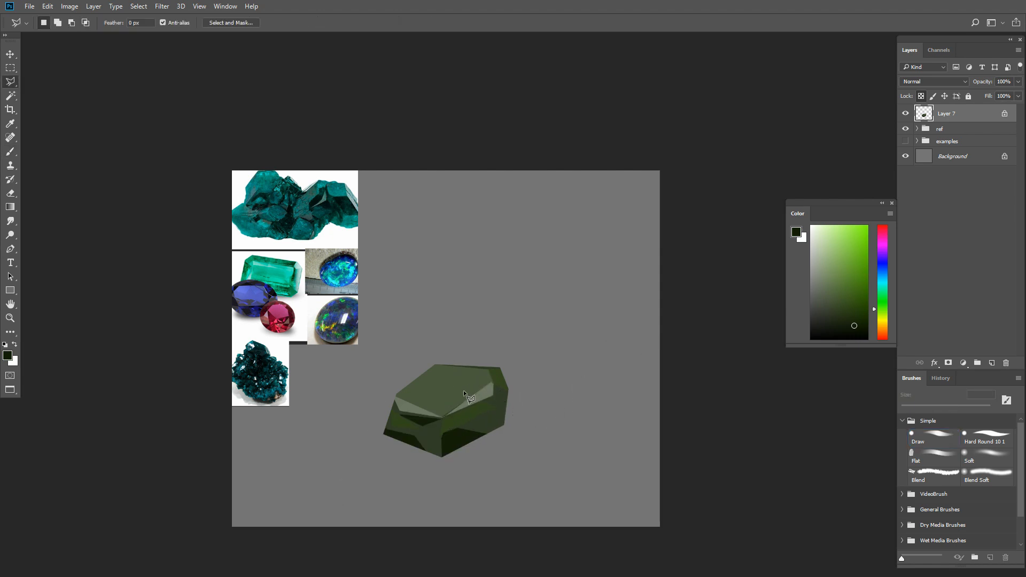
key(w)
click(463, 390)
key(b)
click(854, 293)
key(bracketright)
key(bracketright)
key(bracketright)
mouse_move(473, 376)
mouse_down()
mouse_move(423, 400)
mouse_move(422, 417)
mouse_up()
click(986, 457)
key(bracketright)
key(bracketright)
key(bracketright)
click(826, 278)
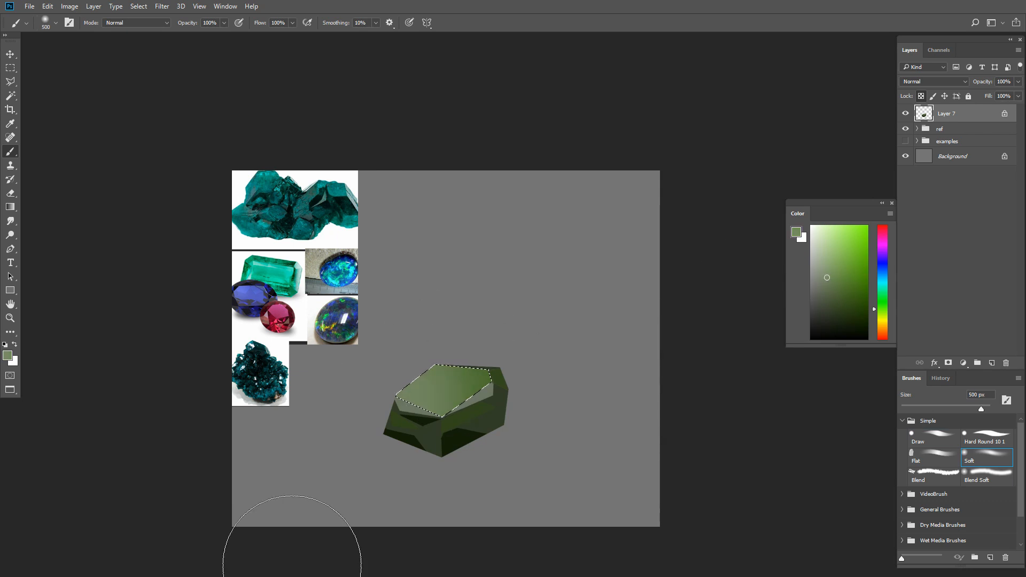
- Select the two front bevel facets and brighten them with pale green using the Soft brush at 300 px
key(w)
click(416, 406)
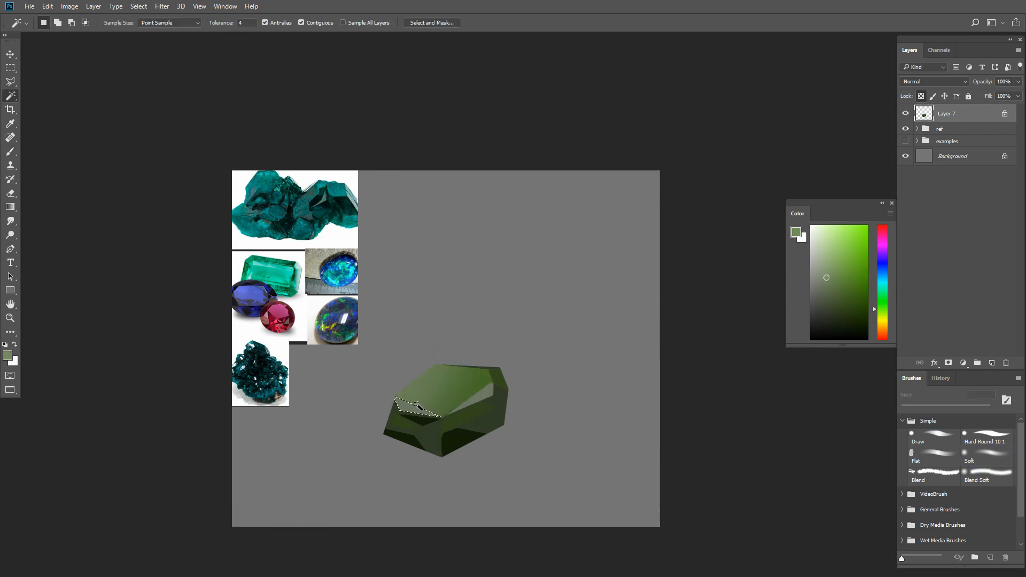
shift+click(472, 394)
click(823, 246)
key(b)
key(bracketleft)
key(bracketleft)
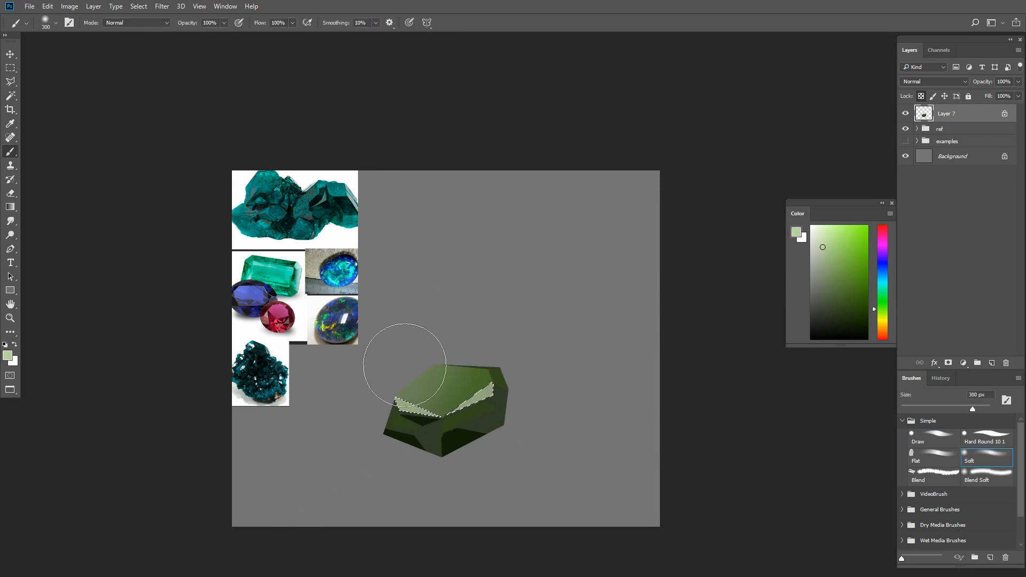
drag(404, 365, 470, 401)
key(ctrl+d)
- Outline small triangular facets on the gem's lower left front and right side and paint them medium green
key(l)
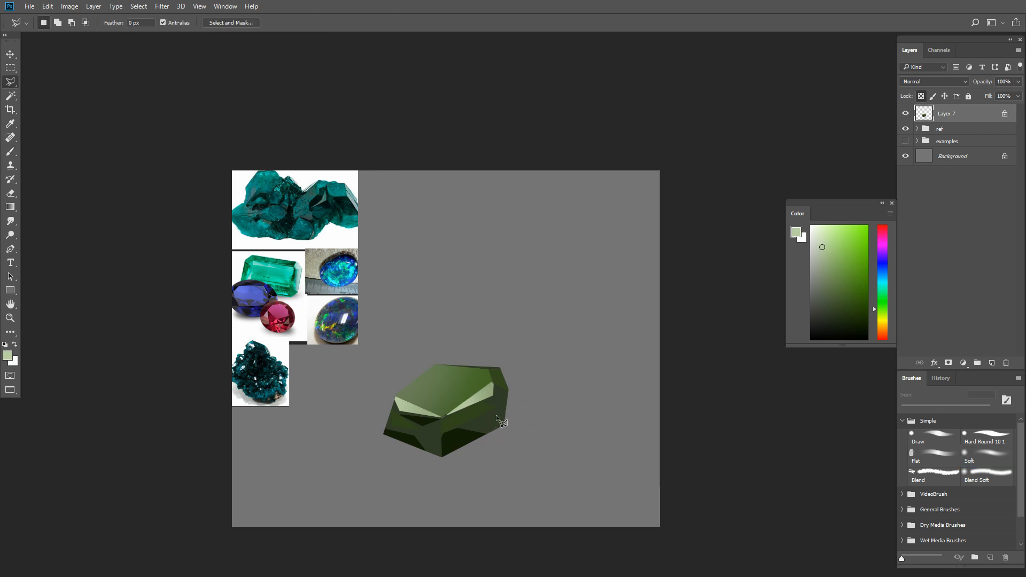
shift+click(416, 436)
shift+click(436, 436)
shift+double_click(422, 445)
shift+click(496, 407)
shift+click(500, 392)
shift+double_click(485, 402)
key(b)
alt+click(492, 372)
click(849, 281)
mouse_move(497, 398)
mouse_down()
mouse_move(425, 438)
mouse_move(390, 381)
mouse_move(396, 393)
mouse_up()
key(ctrl+d)
- Paint a thin pale green highlight along the top face's front-right edge with the Draw brush at about 8 px
key(bracketleft)
click(933, 438)
key(bracketleft)
key(bracketleft)
key(bracketleft)
key(bracketleft)
key(bracketleft)
key(bracketleft)
key(bracketleft)
alt+click(417, 407)
key(bracketleft)
key(bracketleft)
key(bracketleft)
drag(443, 416, 494, 376)
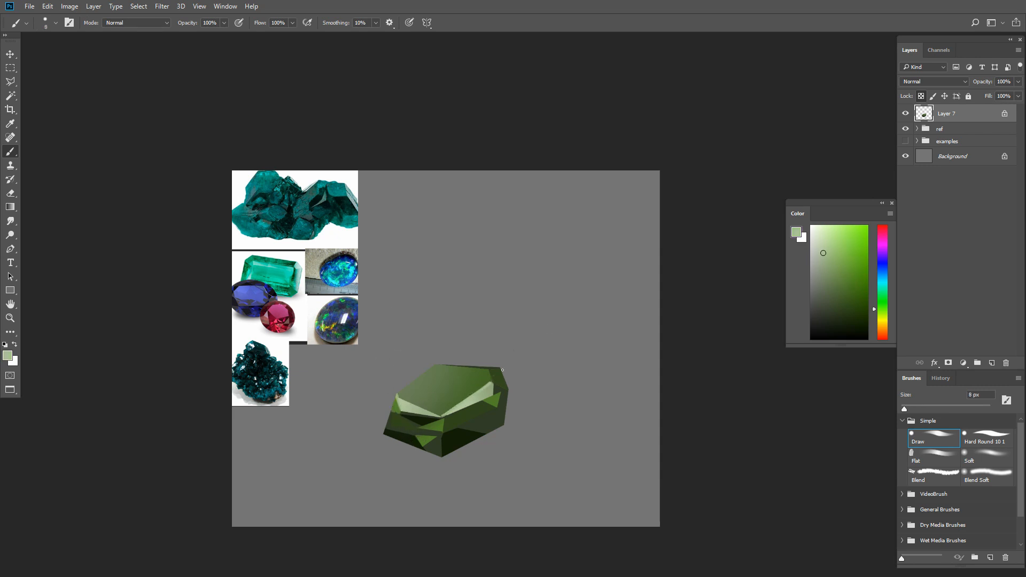
- Outline the lower-right front facet and blend in a medium green sampled from the gem with the Soft brush
key(w)
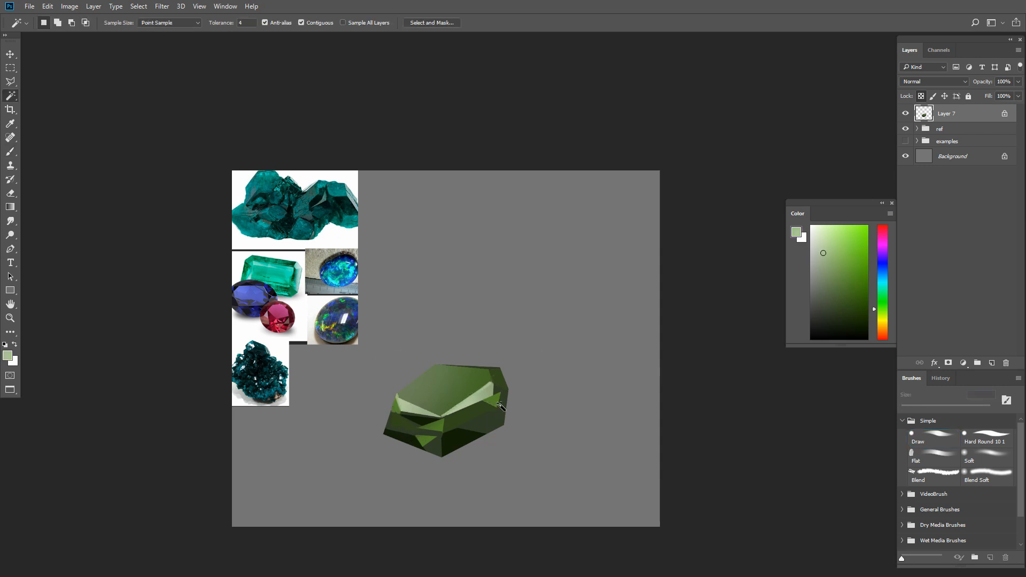
key(b)
key(bracketright)
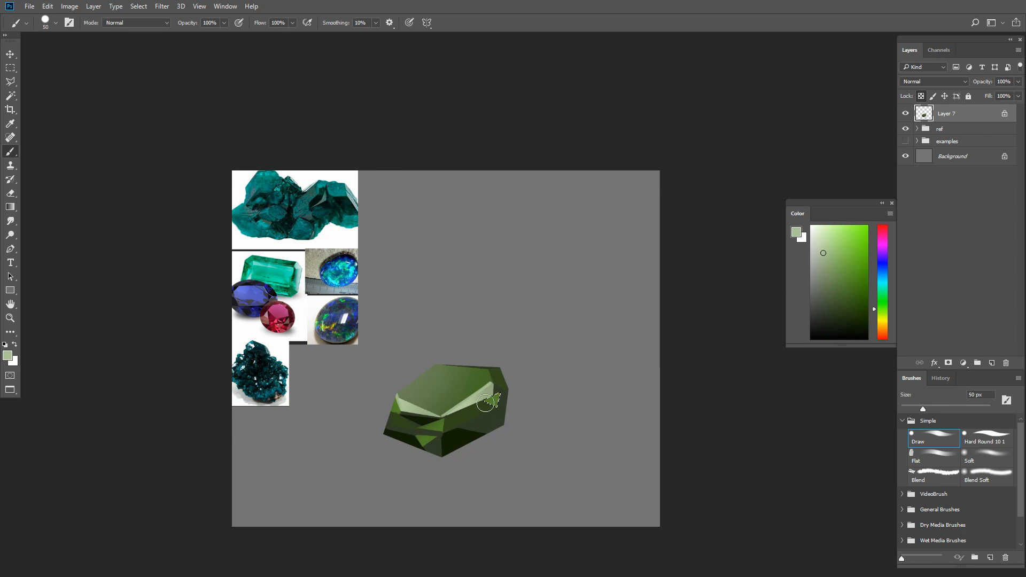
alt+click(505, 408)
key(l)
click(502, 408)
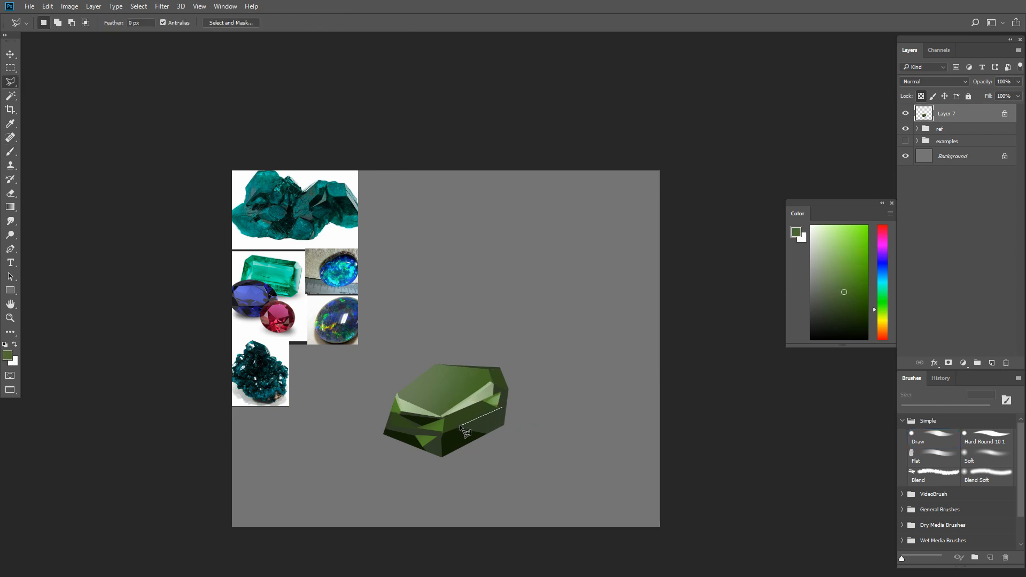
key(ctrl+h)
key(b)
click(970, 460)
key(bracketright)
key(bracketright)
key(bracketright)
mouse_move(500, 427)
mouse_down()
mouse_move(442, 502)
mouse_move(609, 301)
mouse_move(445, 500)
mouse_up()
- Select the gem's right corner facet and shade it with a more saturated dark green using the Soft brush
key(bracketright)
key(bracketright)
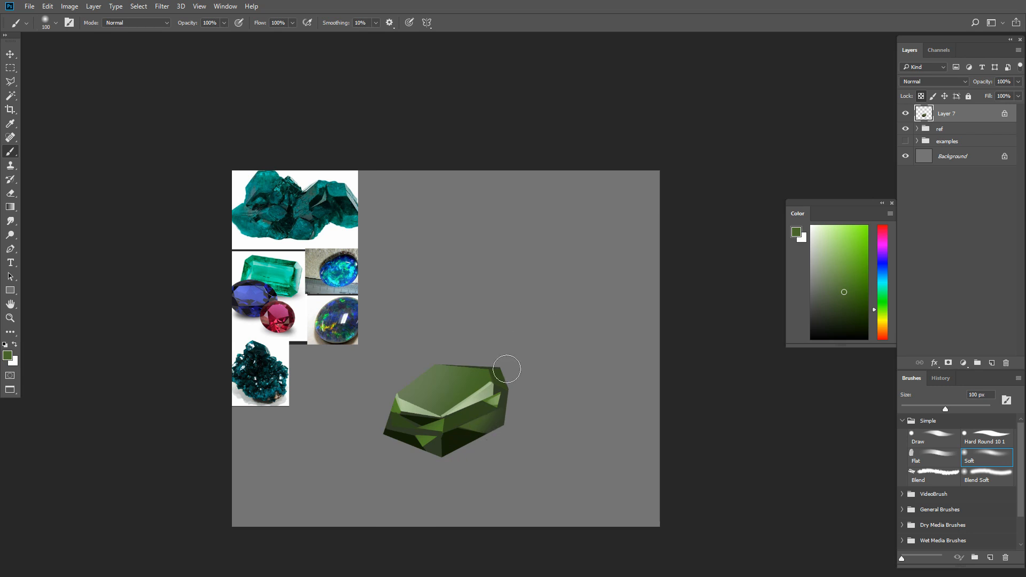
key(w)
click(857, 293)
click(568, 366)
click(499, 380)
key(b)
drag(519, 469, 502, 374)
click(866, 303)
- Isolate a small sliver at the left end of the front-left bevel and shade it with dark green sampled from the gem
key(w)
click(411, 407)
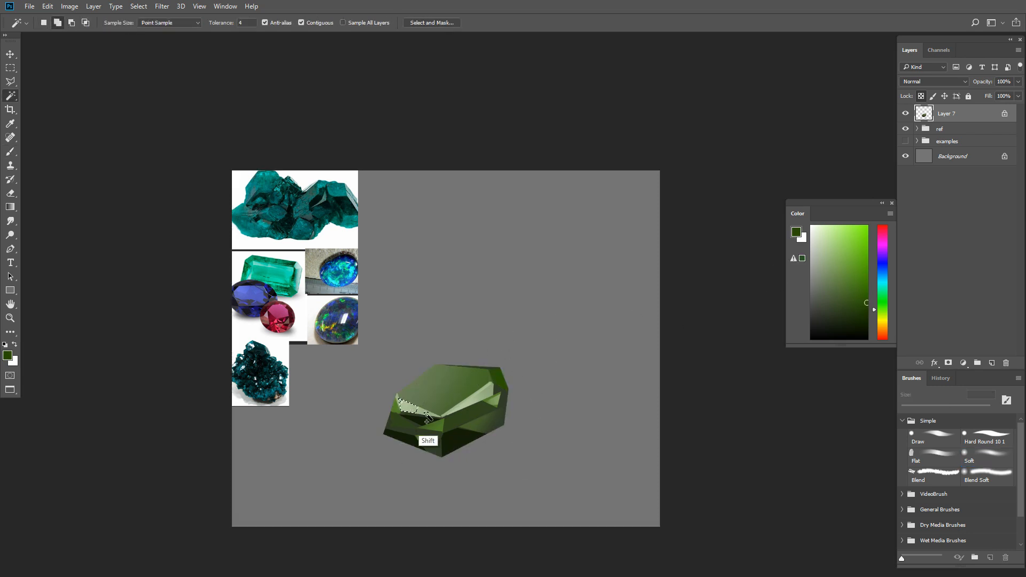
shift+click(426, 421)
key(b)
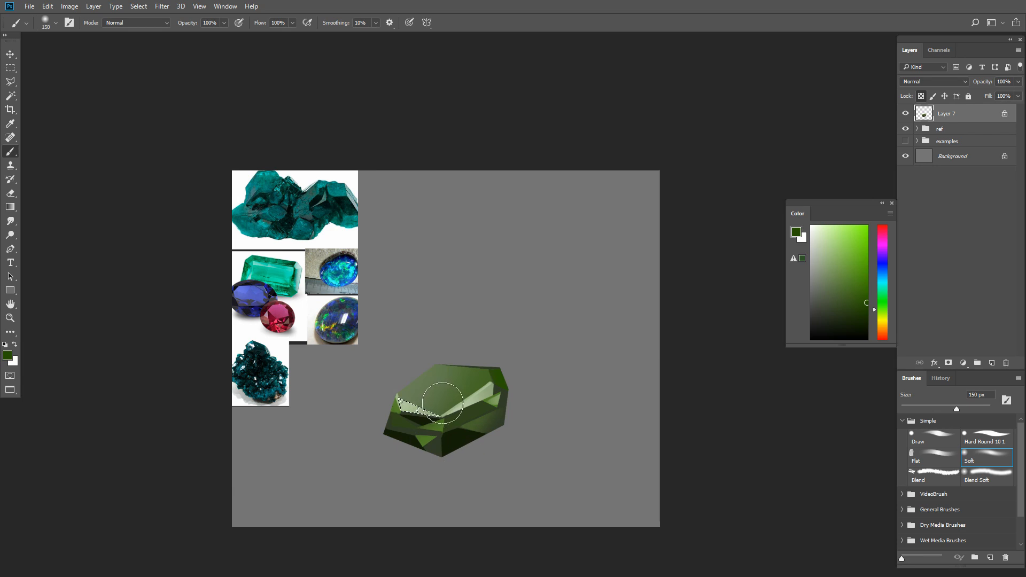
scroll(436, 434, up, 1)
key(l)
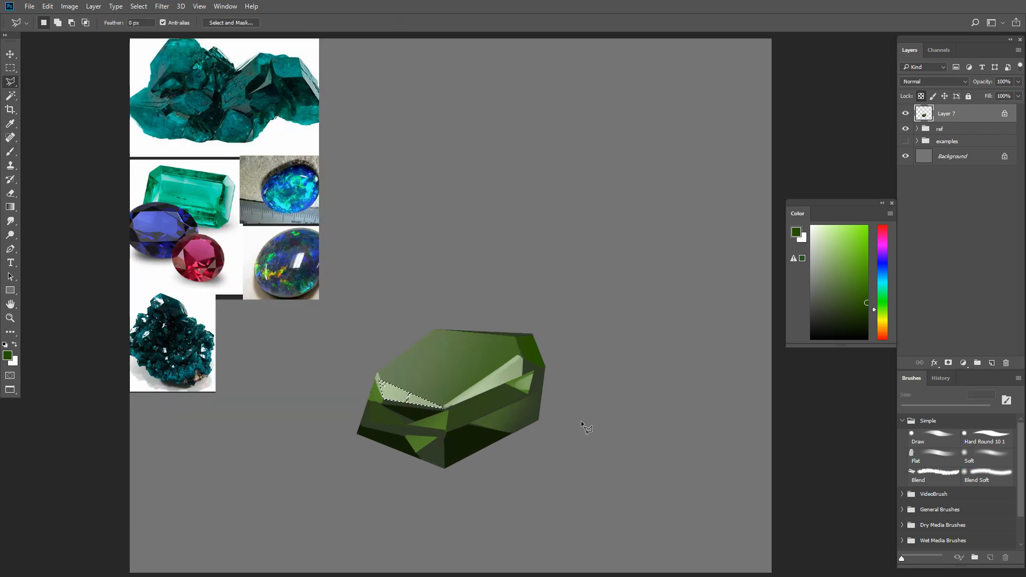
click(381, 381)
key(b)
key(w)
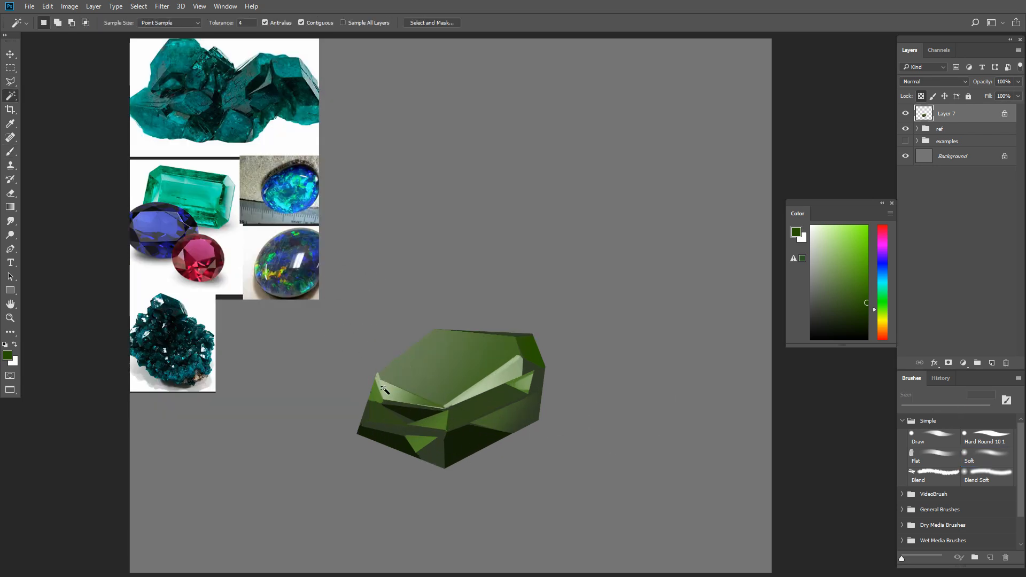
key(l)
click(378, 370)
key(b)
alt+click(455, 460)
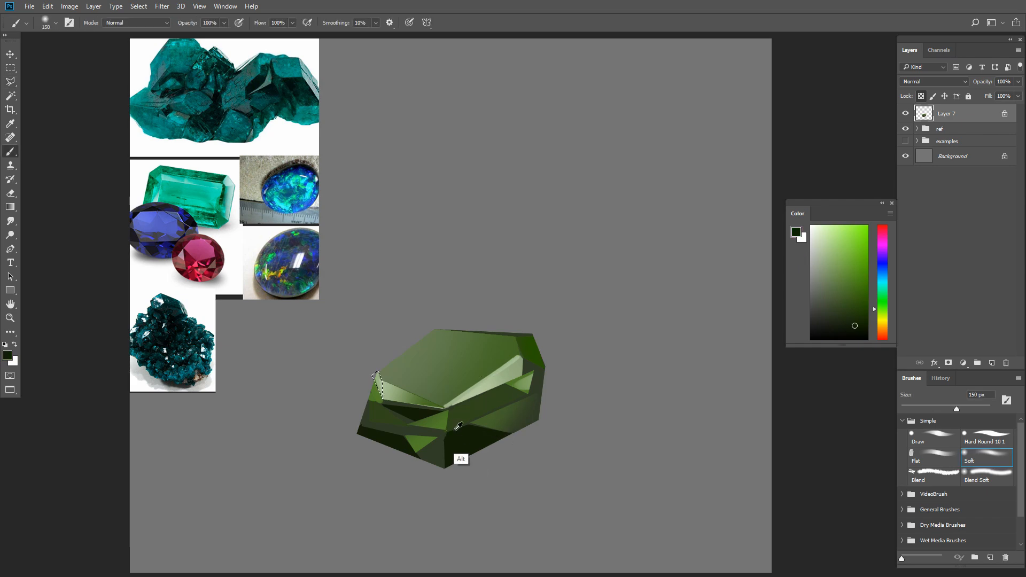
- Brush a soft light green, sampled from the gem, over the back-left edge of the top face
scroll(519, 489, down, 1)
key([)
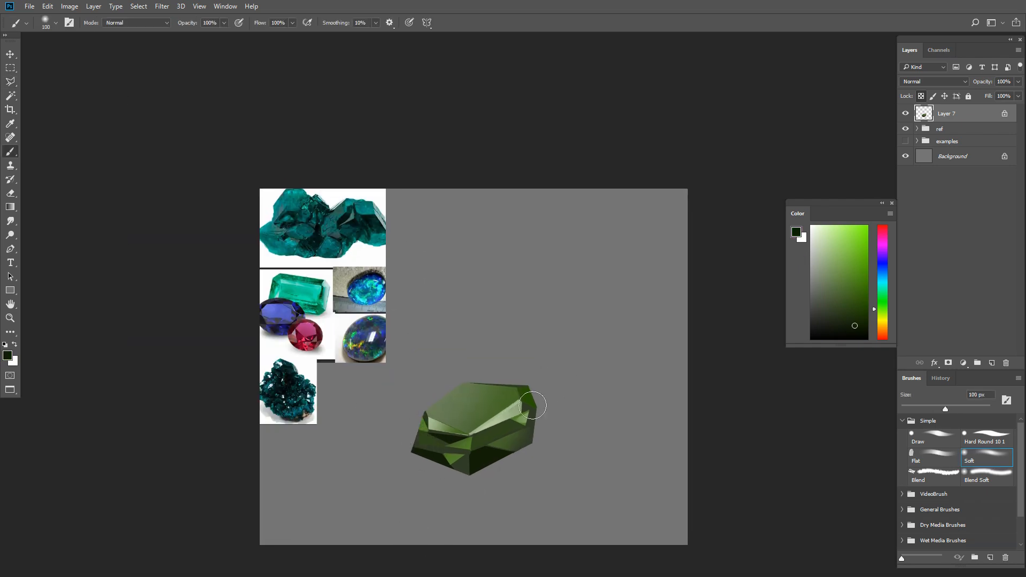
key(bracketleft)
key(bracketleft)
alt+click(518, 386)
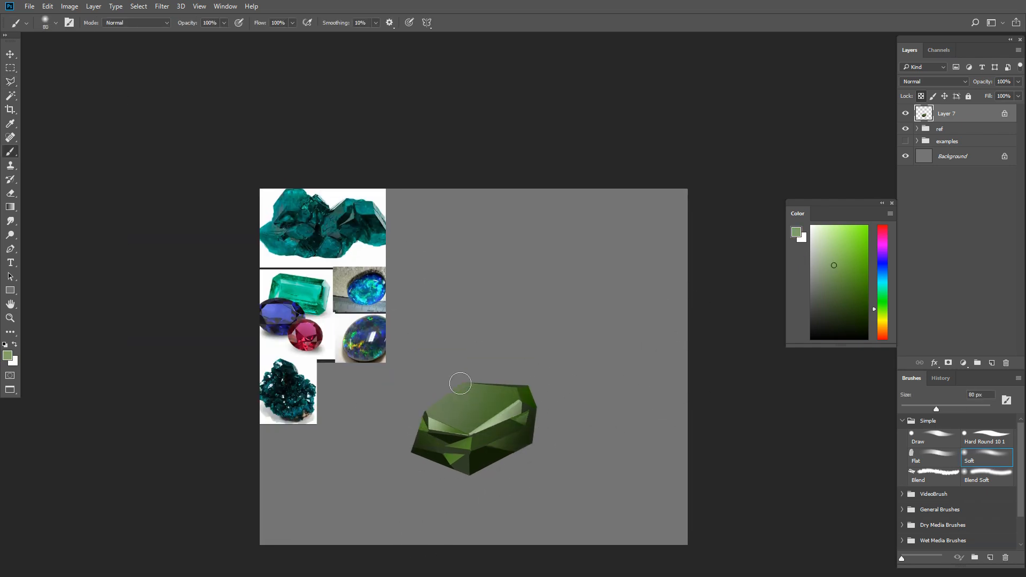
key(bracketright)
key(bracketright)
key(bracketright)
key(bracketright)
drag(458, 383, 448, 406)
key(bracketright)
- Soften the edge between the top face and the front-right bevel with sampled pale green at 35 px
click(437, 422)
key(bracketleft)
key(bracketleft)
key(bracketleft)
key(bracketleft)
key(bracketleft)
key(bracketleft)
key(bracketleft)
key(bracketleft)
key(bracketleft)
key(bracketleft)
key(bracketleft)
alt+click(518, 406)
drag(516, 402, 469, 430)
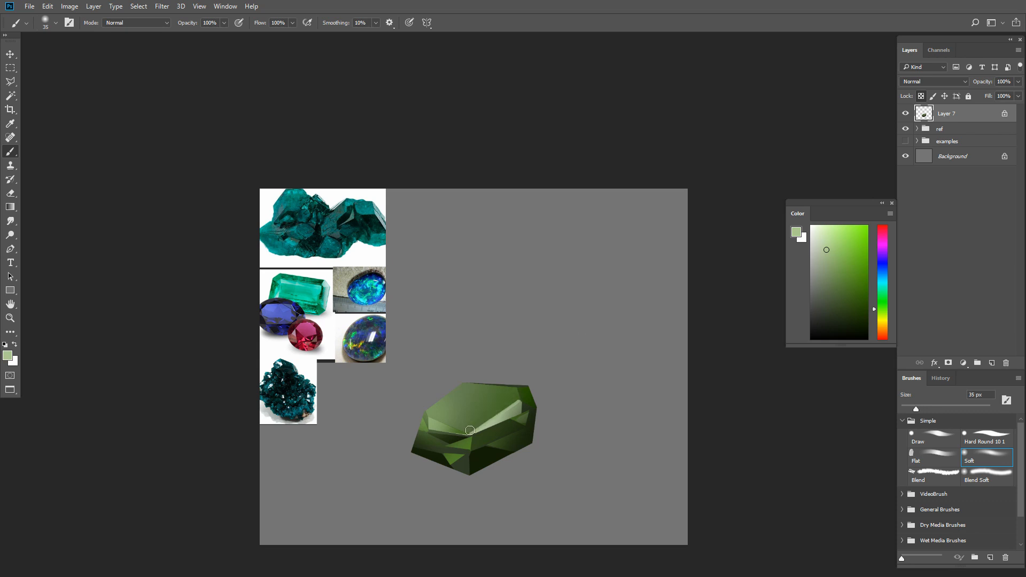
- Outline the whole top face and brush a pale green gradient onto it with the Soft brush at up to 200 px
key(l)
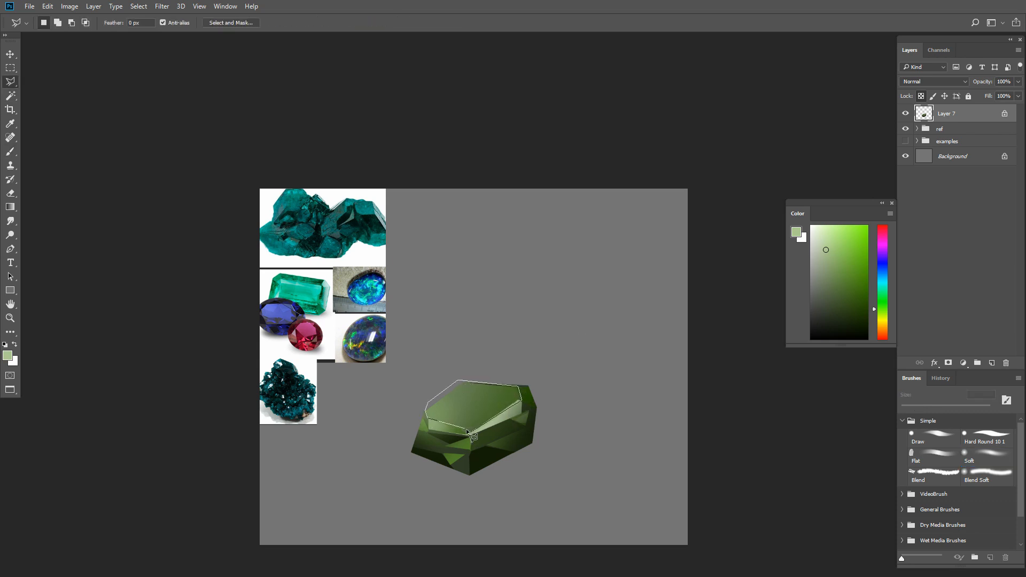
click(468, 432)
key(b)
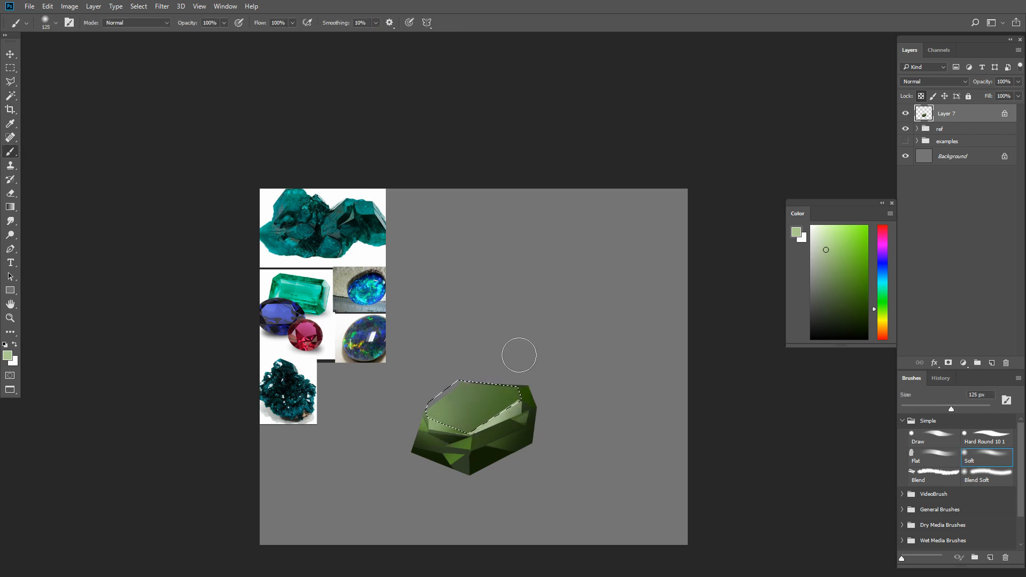
key(bracketright)
drag(517, 369, 547, 538)
key(bracketright)
key(bracketright)
drag(490, 387, 460, 573)
key(ctrl+d)
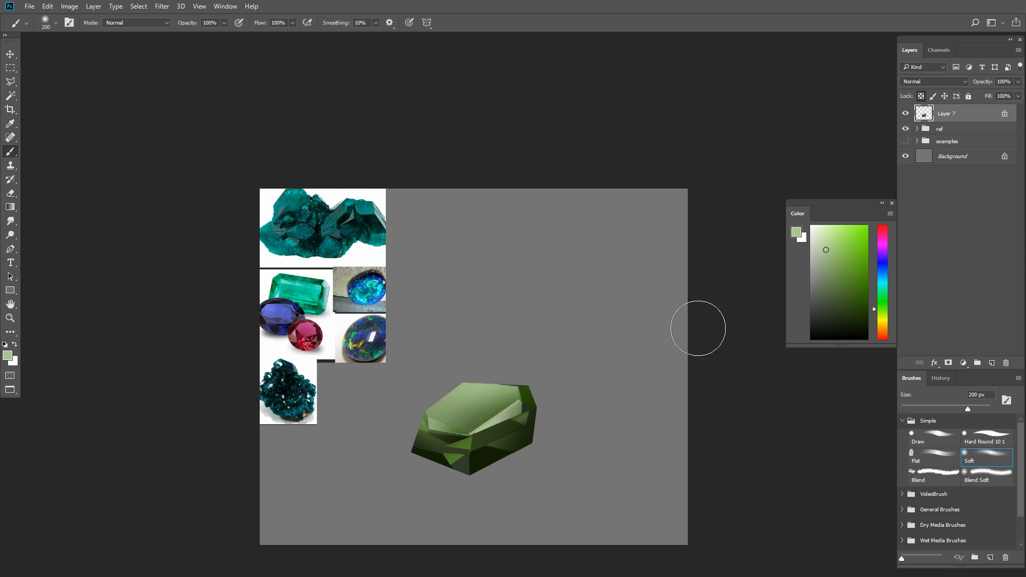
- Brush a slightly more saturated light green softly along the front edges of the top face
key(bracketleft)
key(bracketleft)
key(bracketleft)
key(bracketleft)
key(bracketleft)
key(bracketleft)
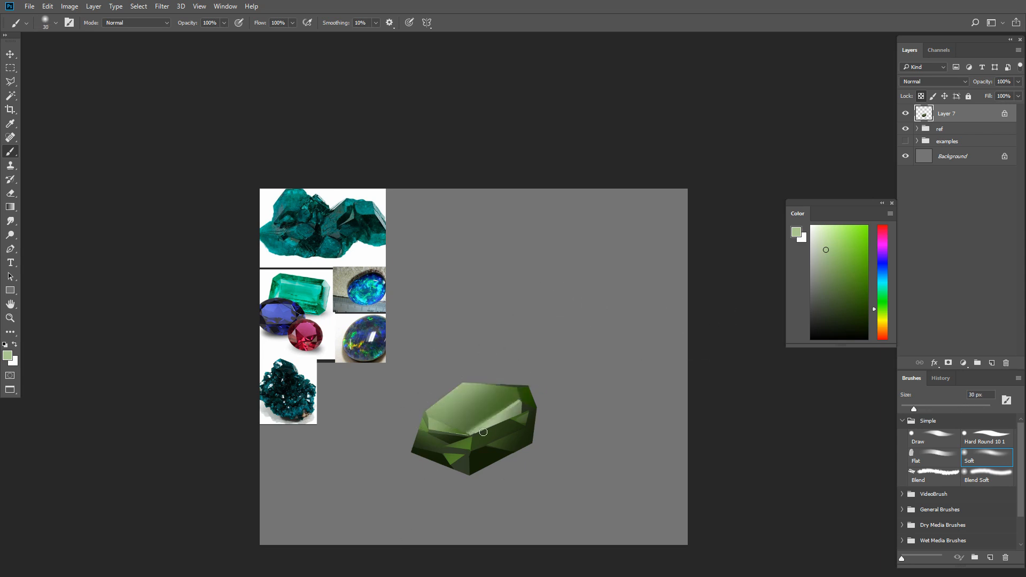
click(836, 245)
key(bracketright)
key(bracketright)
key(bracketright)
key(bracketright)
key(bracketright)
drag(445, 433, 507, 423)
- Add a vivid, saturated green glow around the front corner of the top face with a larger Soft brush
key(bracketleft)
click(858, 237)
key(bracketright)
key(bracketright)
drag(440, 437, 502, 428)
key(bracketleft)
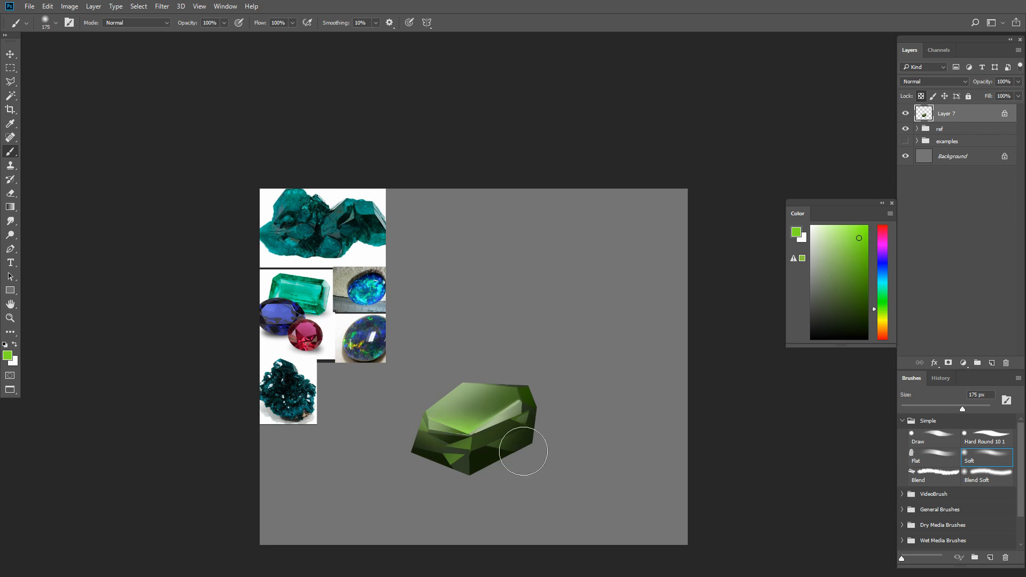
- Outline the small facet at the gem's upper-right corner and brush a saturated cool green into it with the Soft brush at 50 px
key(l)
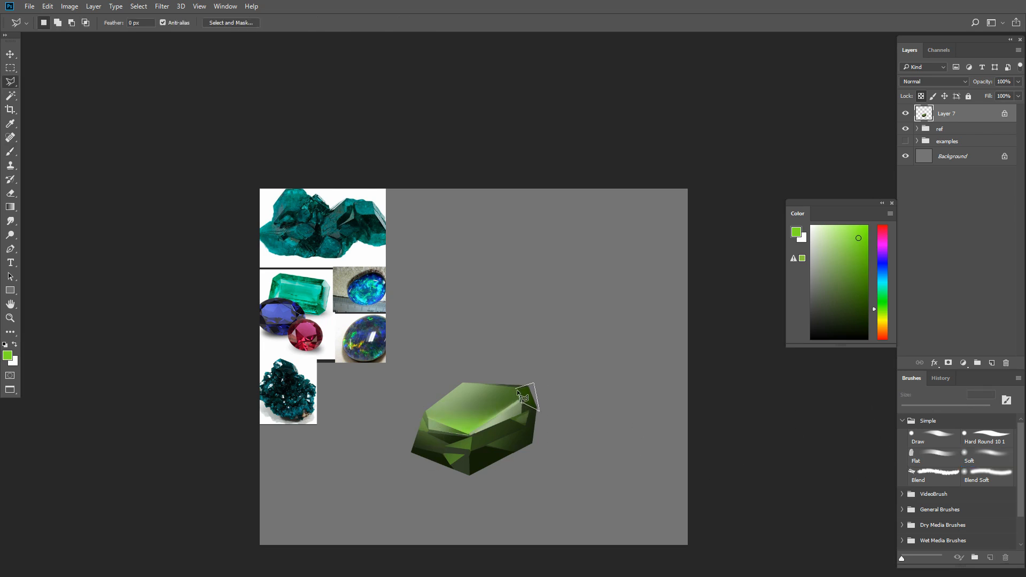
key(b)
key(bracketleft)
key(bracketleft)
alt+click(527, 400)
click(866, 269)
key(bracketleft)
key(bracketleft)
key(bracketleft)
key(bracketleft)
key(bracketleft)
key(bracketleft)
click(882, 295)
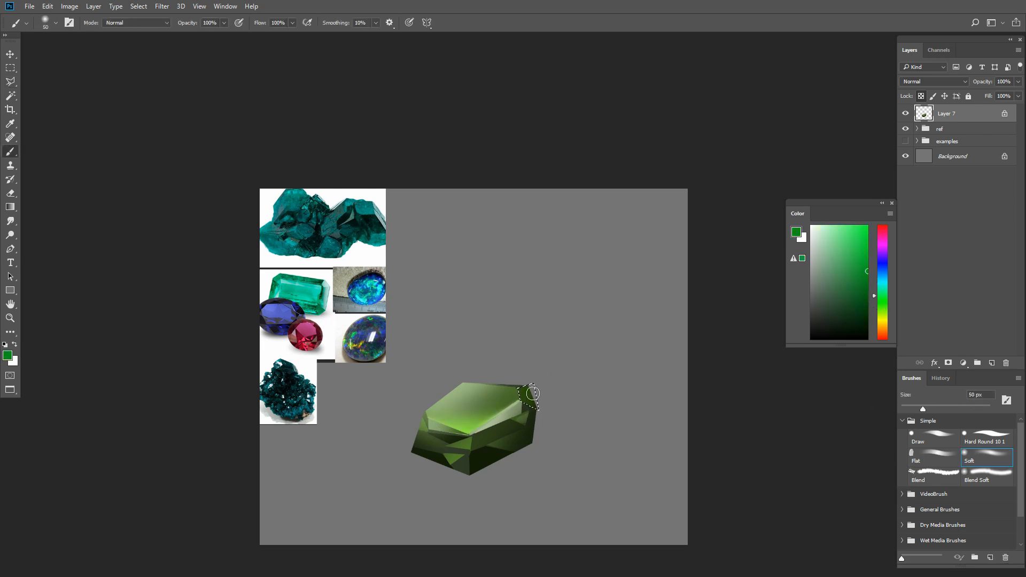
drag(524, 393, 528, 400)
- Outline the dark lower facet right of the front edge and brush a dark, cooler green into it at up to 90 px
key(l)
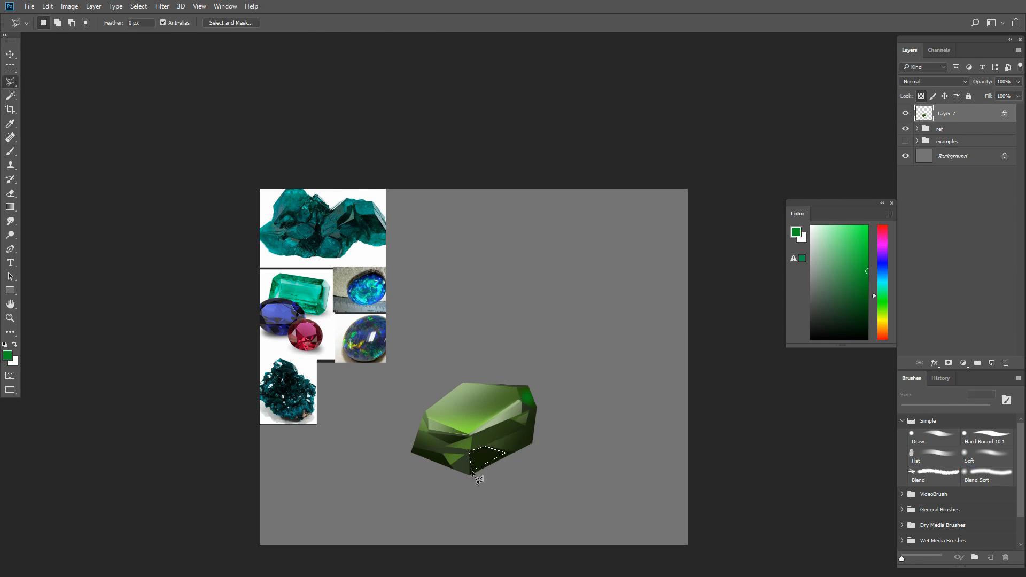
key(b)
drag(484, 455, 523, 424)
click(882, 280)
key(bracketright)
key(bracketright)
alt+click(479, 459)
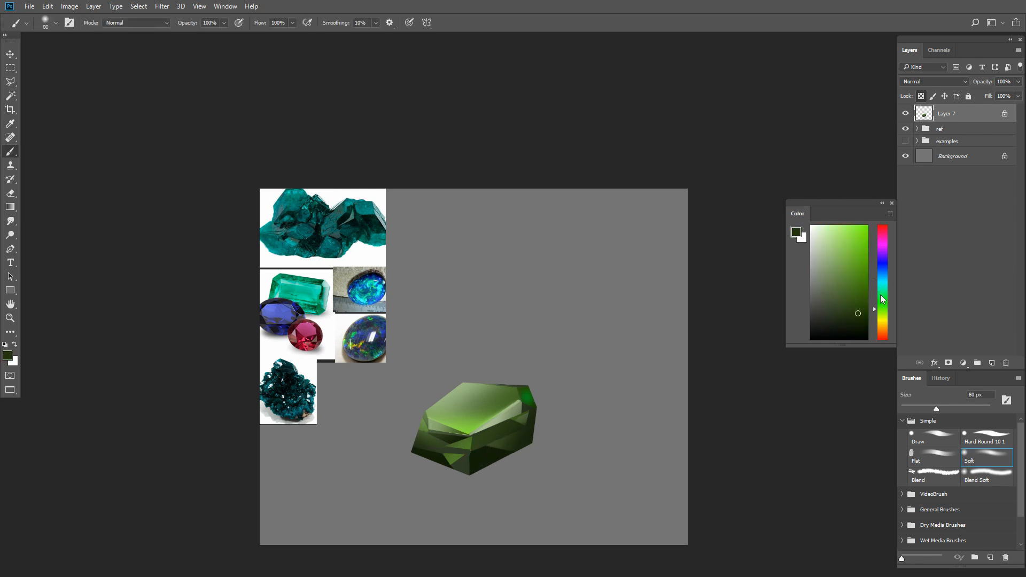
alt+click(481, 456)
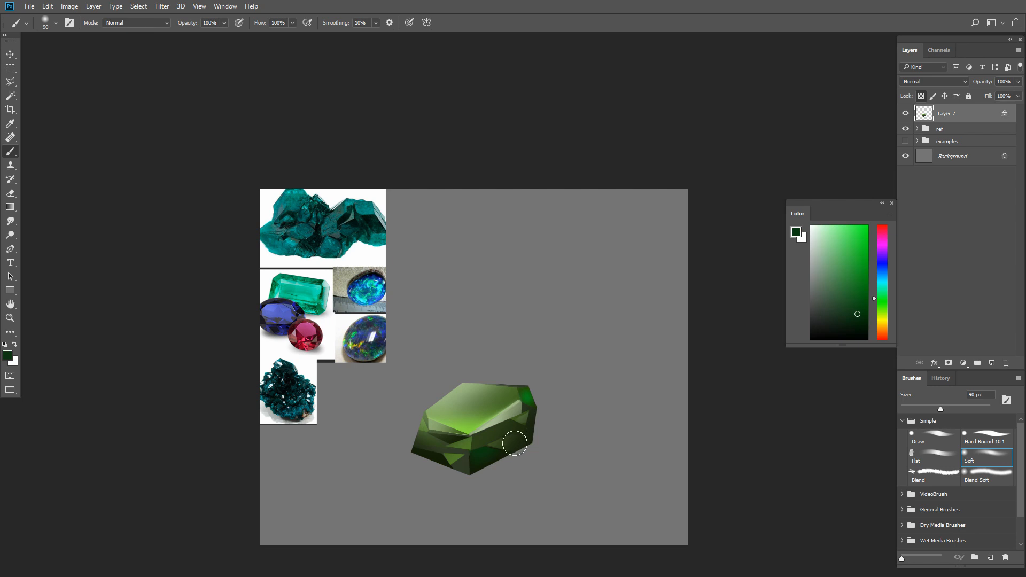
- Outline the band-shaped facet above it on the gem's right side and shade it with sampled dark green at 60 px
key(l)
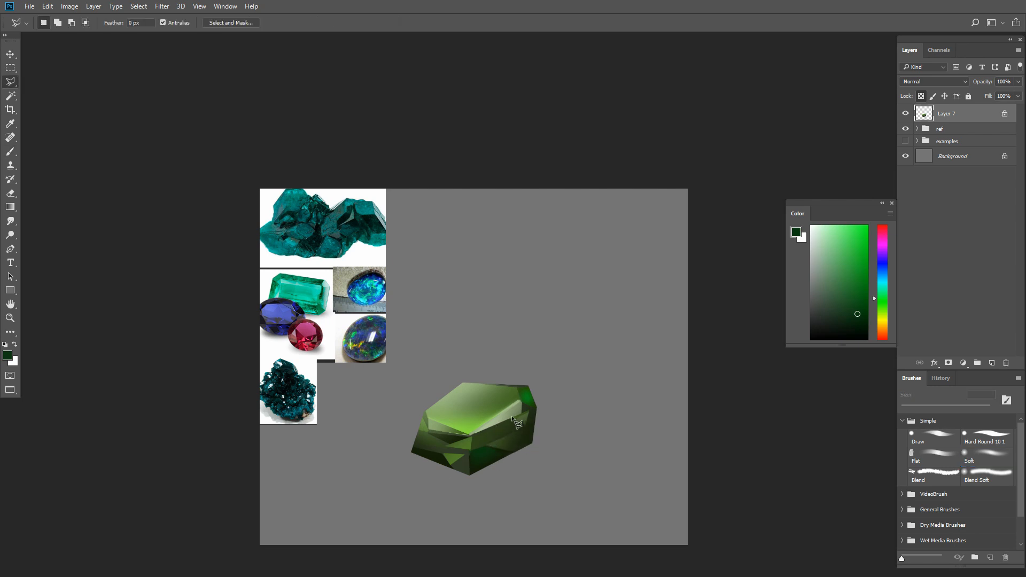
key(b)
alt+click(481, 453)
alt+click(503, 441)
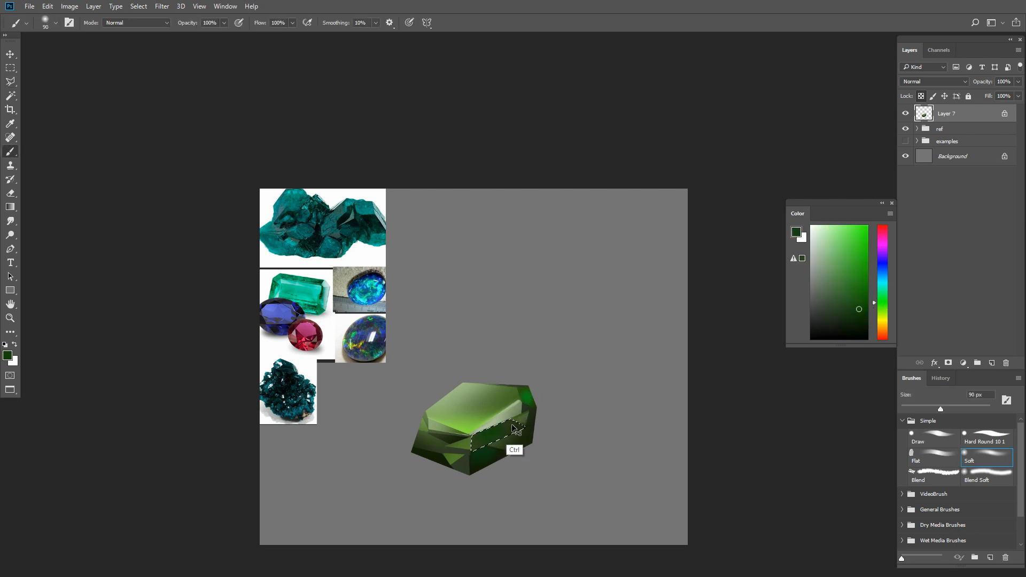
key(bracketleft)
key(bracketleft)
key(bracketleft)
drag(515, 427, 494, 434)
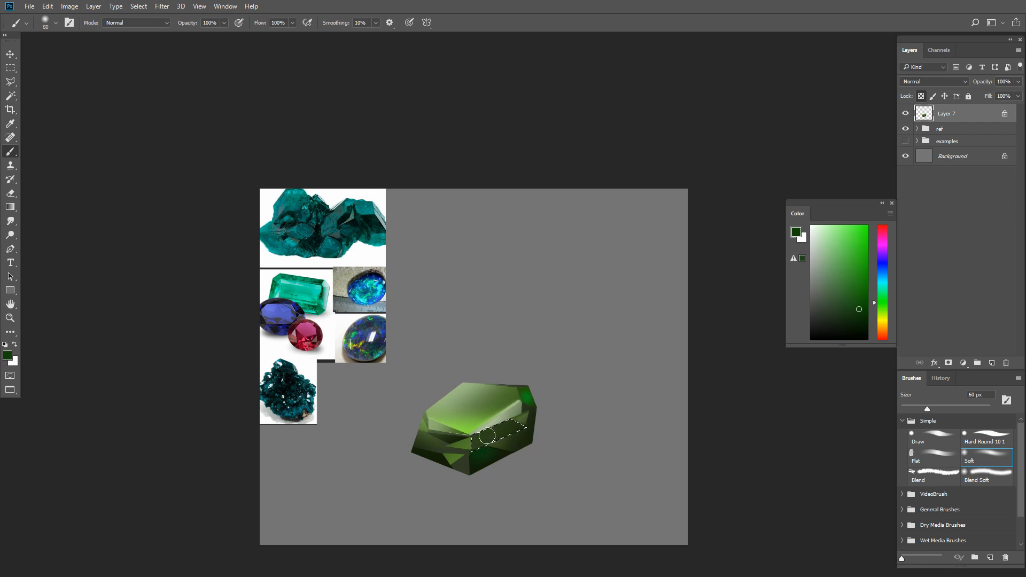
- Outline the small triangular facet below the front corner and brush a vivid saturated green into it with a 60 to 100 px Soft brush
key(l)
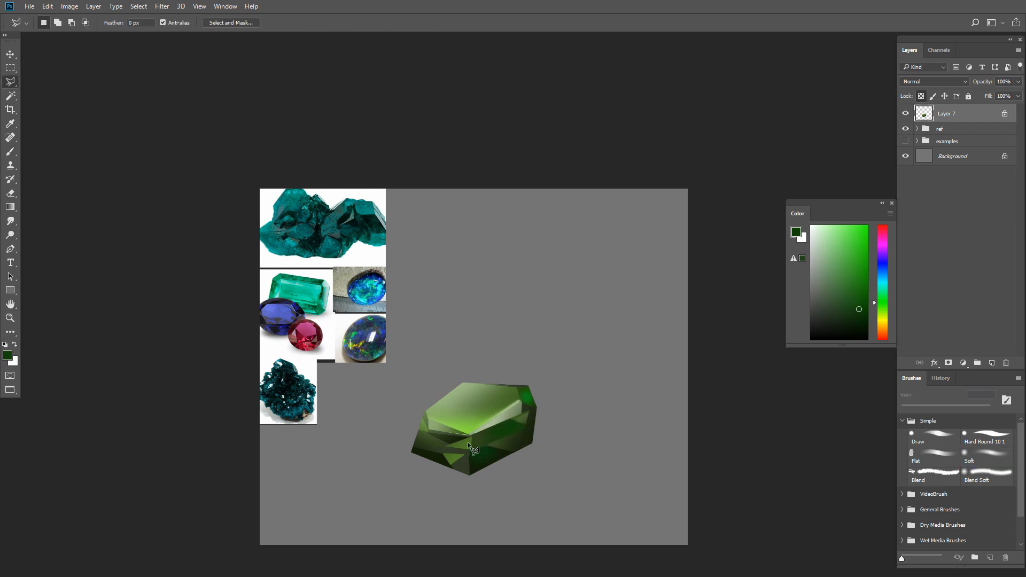
click(472, 438)
key(b)
alt+click(463, 460)
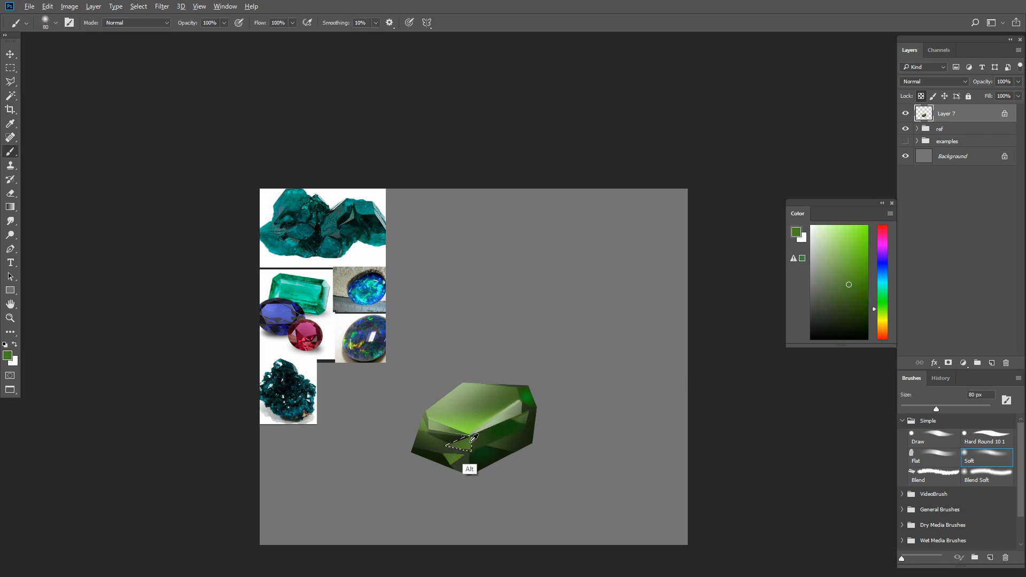
click(861, 270)
key(bracketright)
key(bracketright)
key(bracketright)
key(bracketright)
click(884, 298)
click(867, 253)
key(bracketright)
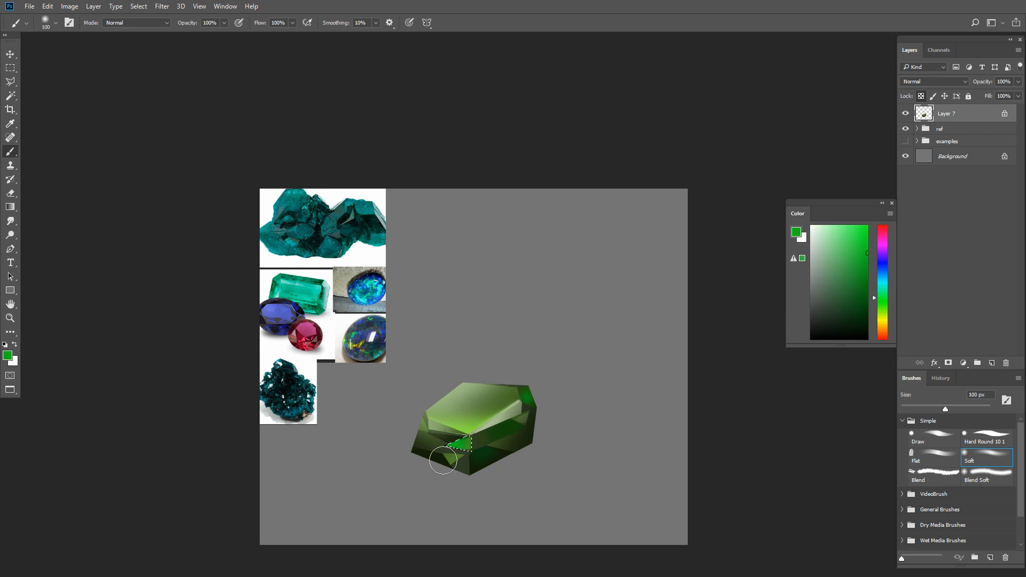
drag(459, 458, 466, 452)
key(bracketleft)
key(bracketleft)
key(bracketleft)
key(bracketleft)
click(460, 443)
- Outline the triangular facet at the gem's lower-left corner
key(l)
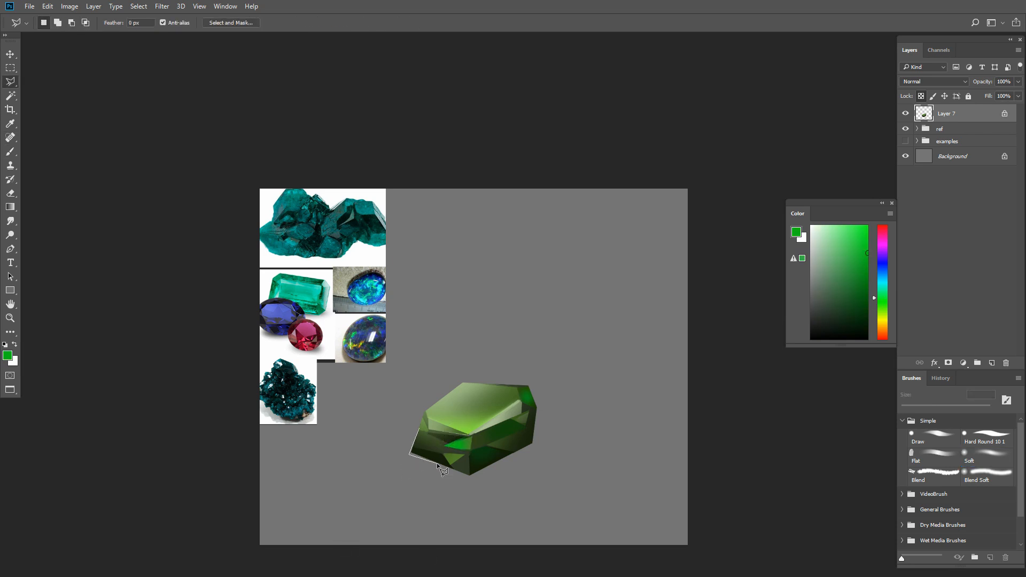
click(410, 455)
key(b)
drag(415, 447, 423, 458)
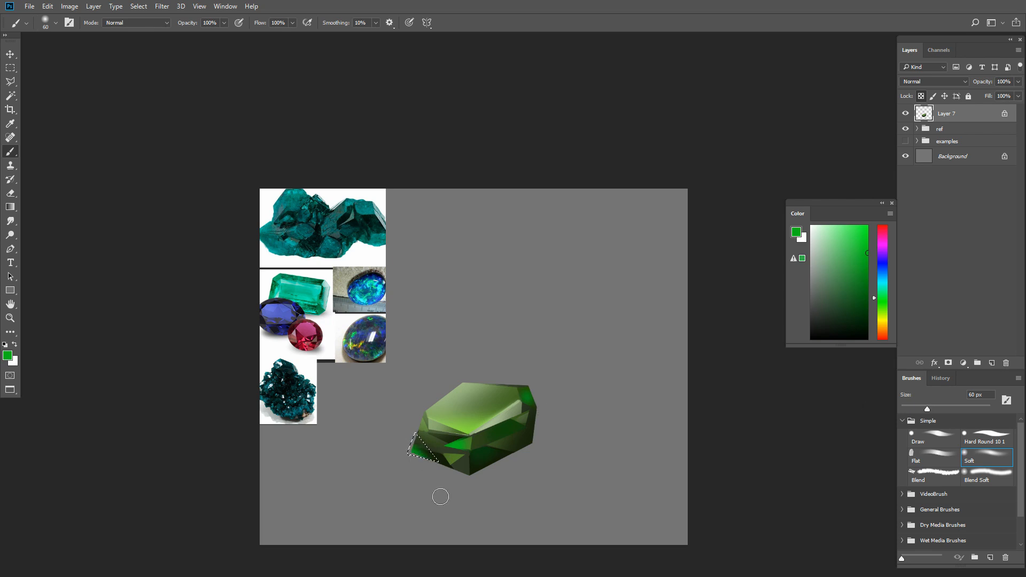
key(ctrl+z)
alt+click(425, 455)
click(867, 331)
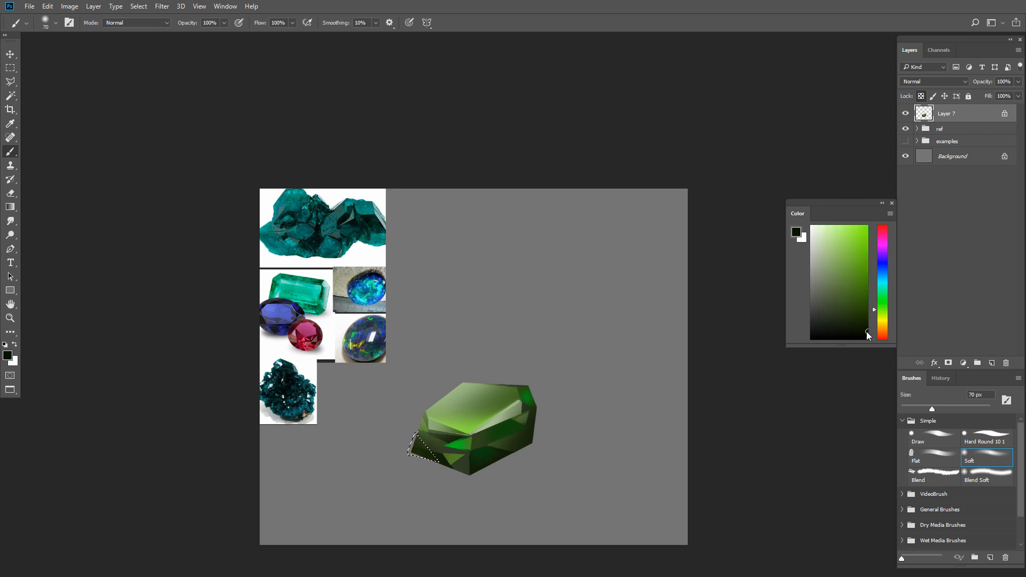
key(ctrl+z)
- Brush a dark, cool green softly onto the selected lower-left facet at about 50 px and clear the selection
alt+click(455, 459)
key([)
key([)
key([)
click(882, 295)
click(859, 308)
key(])
mouse_move(429, 455)
mouse_down()
mouse_move(416, 449)
mouse_move(426, 457)
mouse_up()
key(])
key([)
key(ctrl+d)
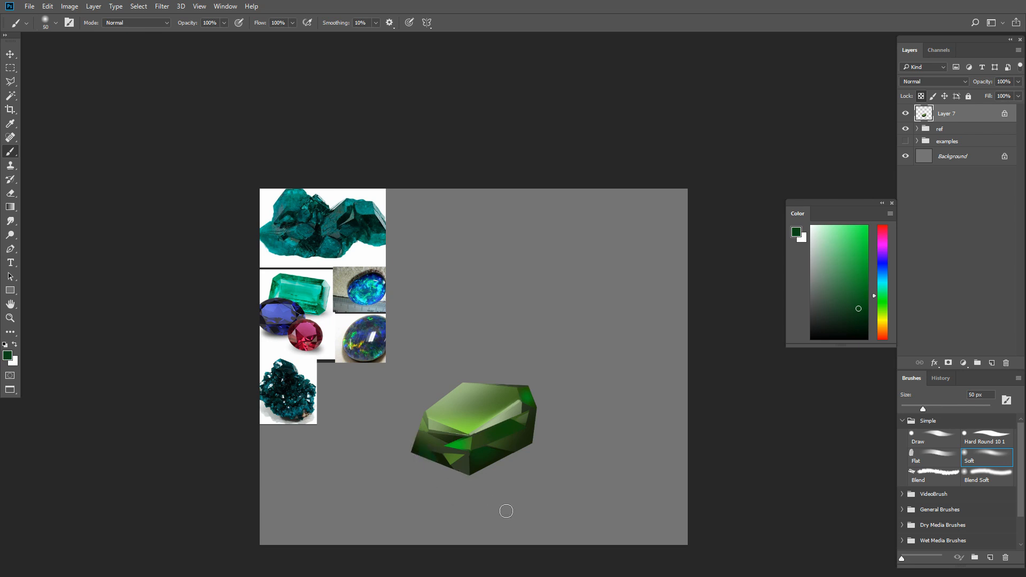
- Create a new layer and outline a small seven-sided polygon above the green gem
key(ctrl+shift+alt+n)
key(l)
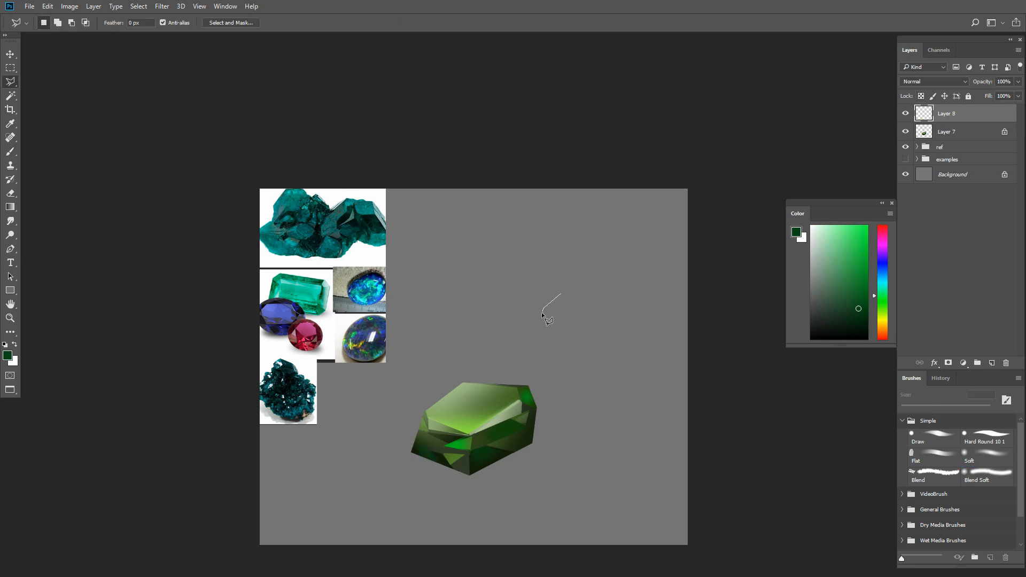
click(562, 294)
key(b)
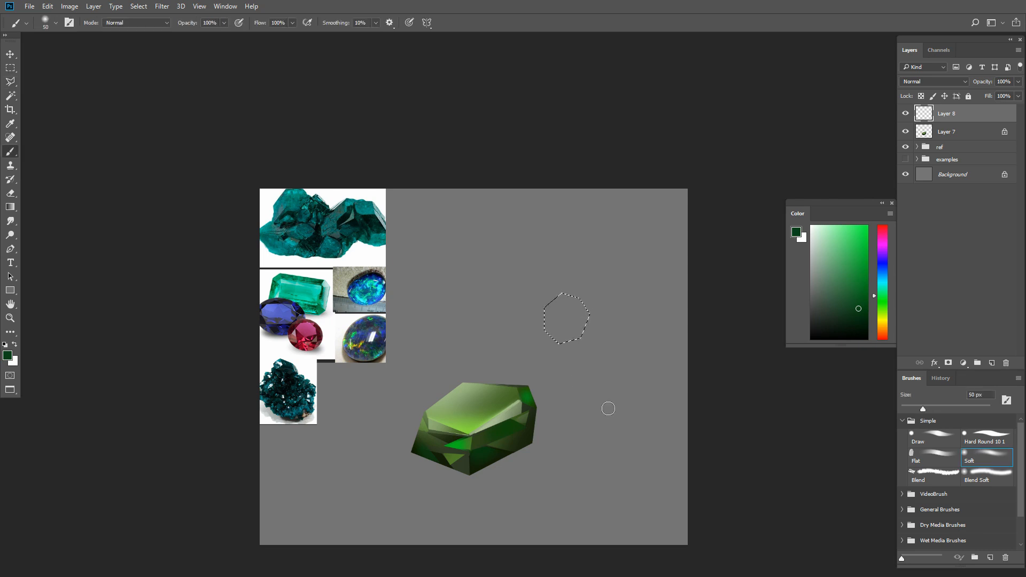
- Fill the selected polygon with deep purple using the Soft brush at 200 px and clear the selection
key(])
key(])
key(])
key(])
key(])
click(882, 249)
click(867, 293)
key(])
key(])
key(])
key(])
drag(561, 343, 546, 323)
key(ctrl+d)
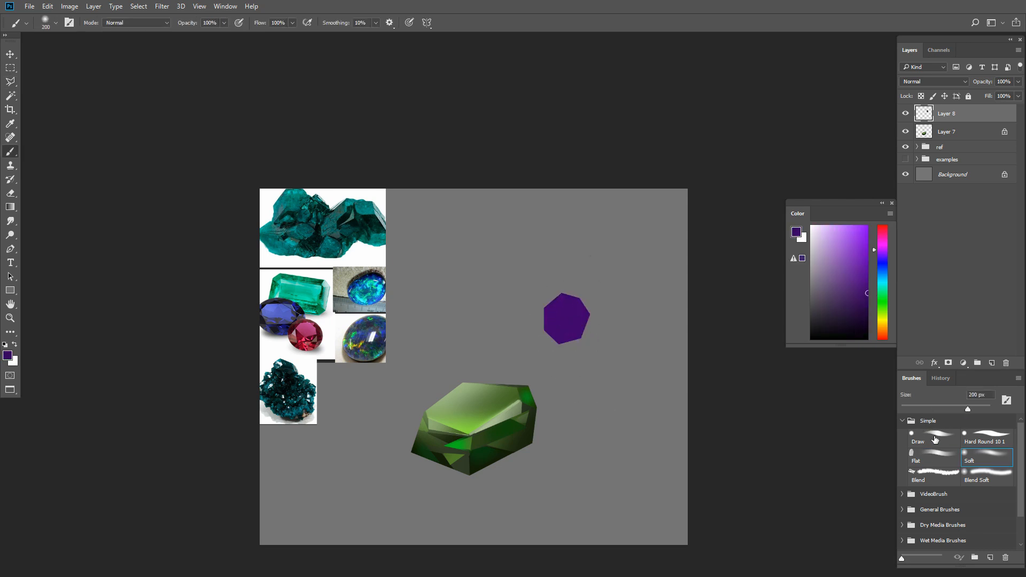
- Switch to the Draw brush at 35 px and lock the new layer's transparent pixels
click(934, 439)
scroll(582, 361, up, 1)
drag(582, 361, 619, 376)
key([)
key([)
key([)
key([)
key([)
key([)
key([)
key([)
key([)
key([)
key([)
key([)
click(922, 97)
alt+click(600, 327)
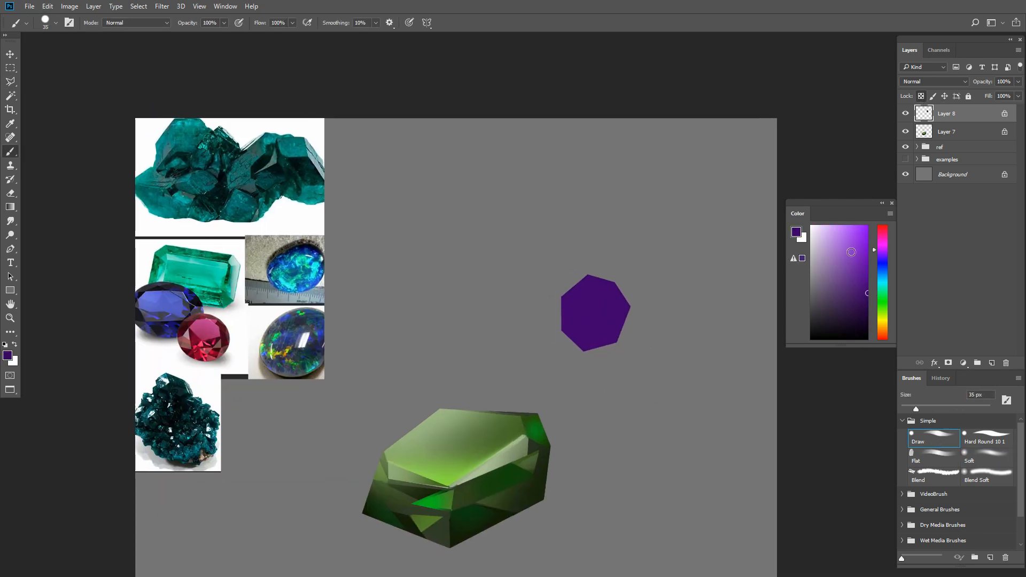
- Paint a light purple facet on the purple gem's upper-left edge, reducing the brush to 10 px
click(837, 240)
drag(568, 296, 587, 288)
key(ctrl+z)
key([)
key([)
key([)
key([)
key(bracketleft)
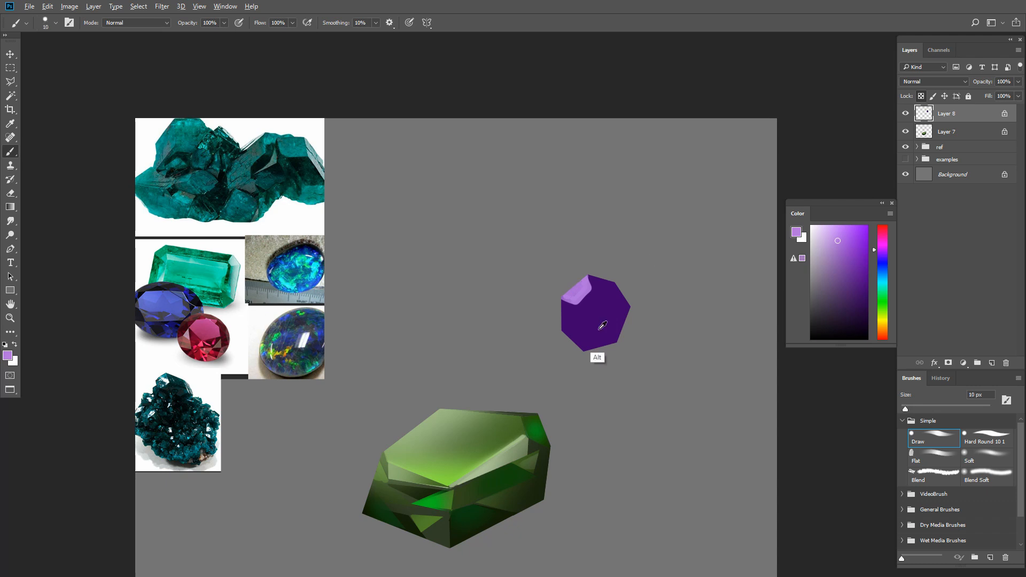
- Paint dark blue facets along the purple gem's lower-right, right and left edges with the Draw brush at 10 to 15 px
click(882, 260)
click(859, 293)
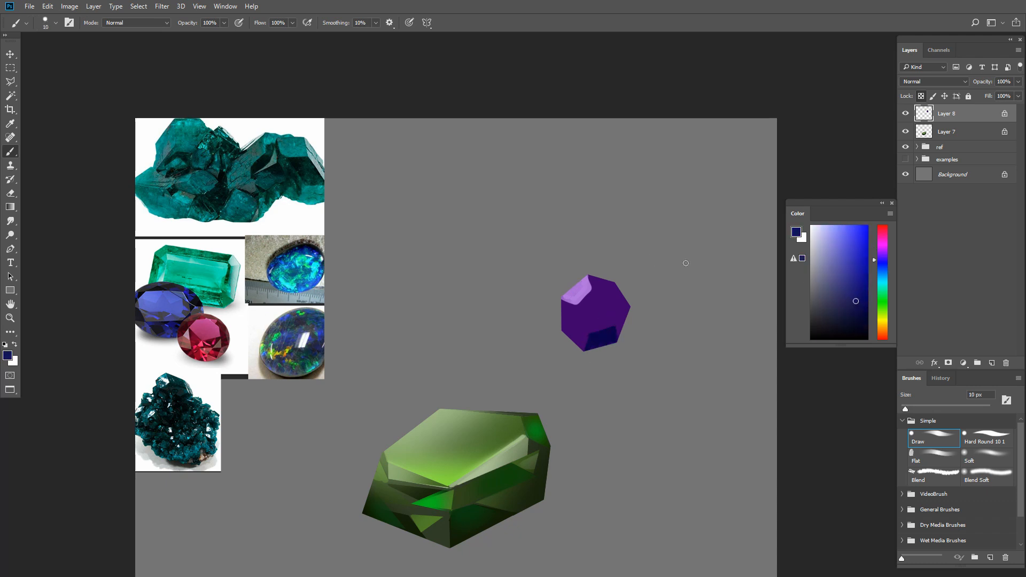
click(847, 295)
key(bracketright)
drag(628, 305, 626, 344)
drag(573, 313, 561, 320)
alt+click(585, 335)
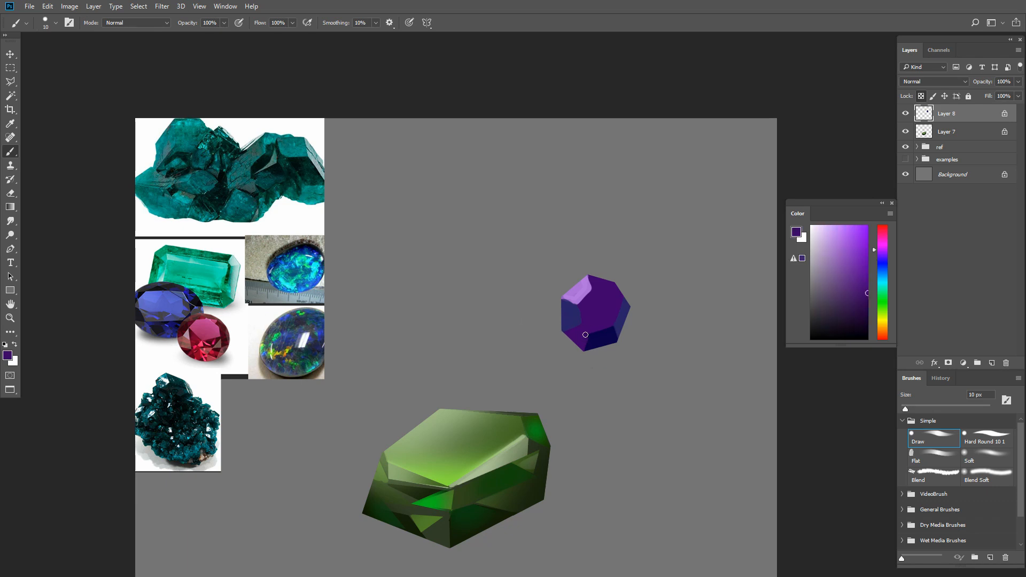
- Paint a pale blue highlight facet on the purple gem's top edge and thin highlights around the central face at 5 to 10 px
alt+click(585, 286)
drag(834, 229, 820, 227)
click(881, 271)
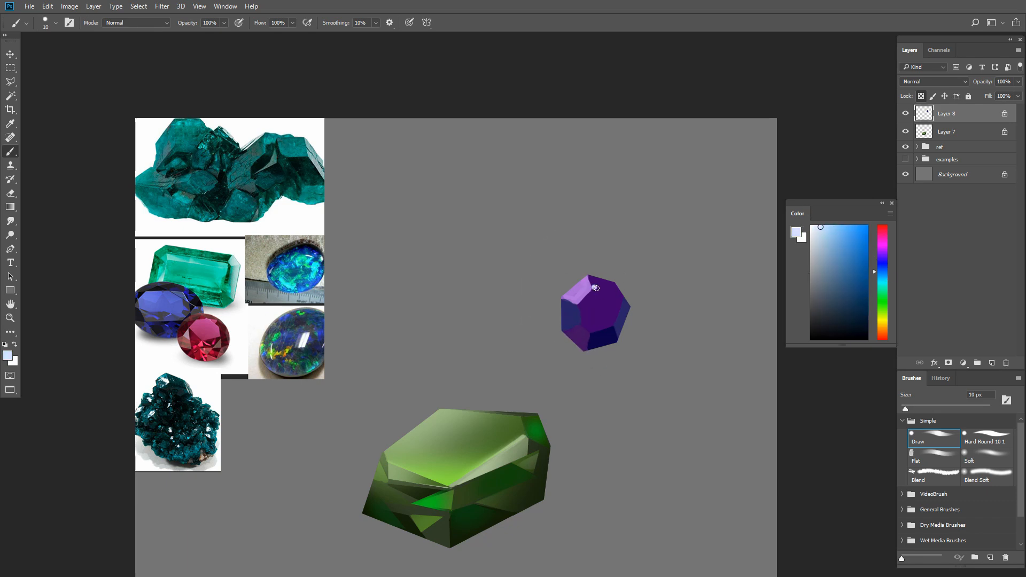
drag(593, 289, 611, 293)
key(ctrl+z)
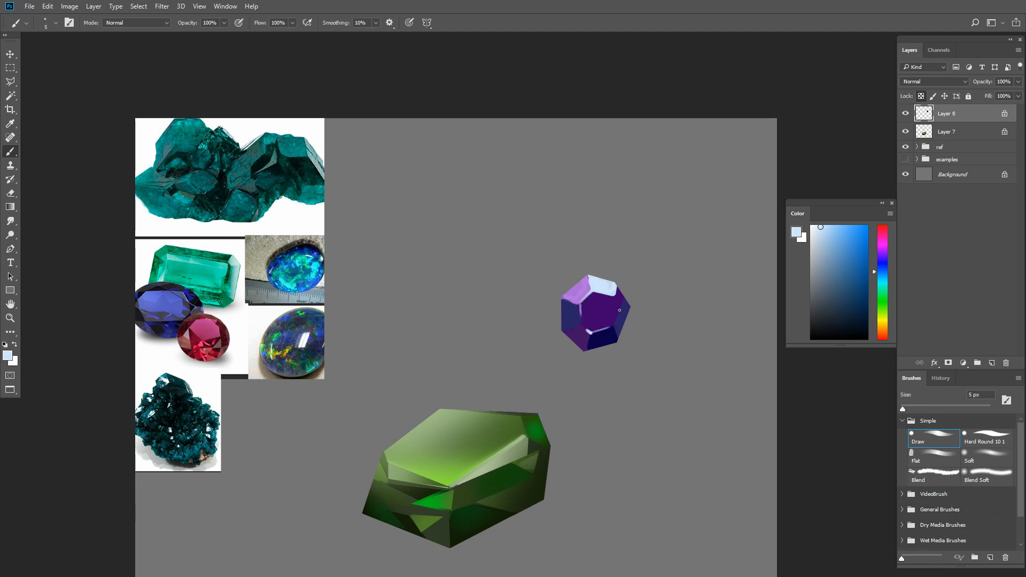
- Outline the central face of the purple gem for brushing
key(l)
click(580, 304)
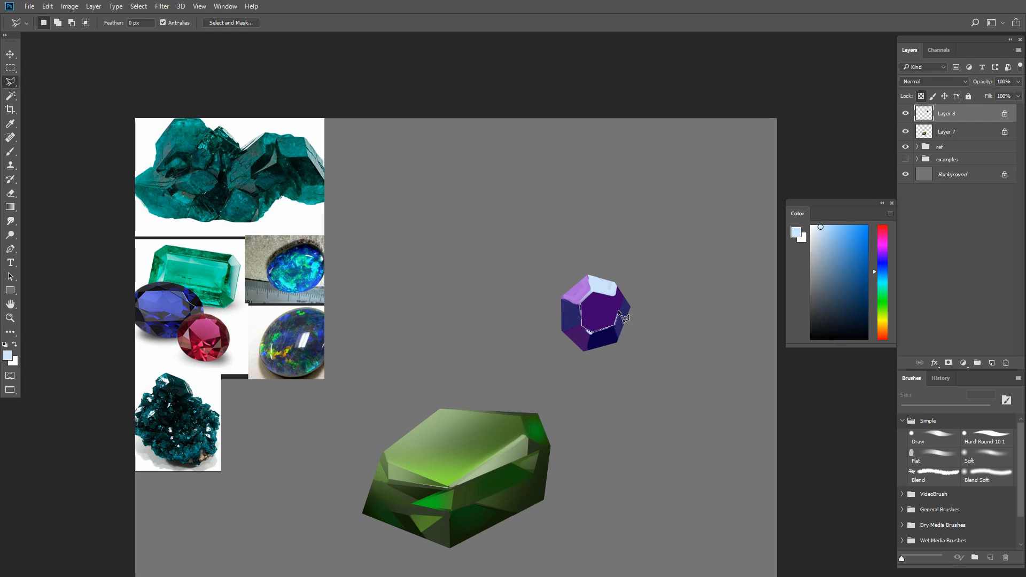
click(619, 310)
click(614, 296)
click(593, 292)
click(581, 304)
key(b)
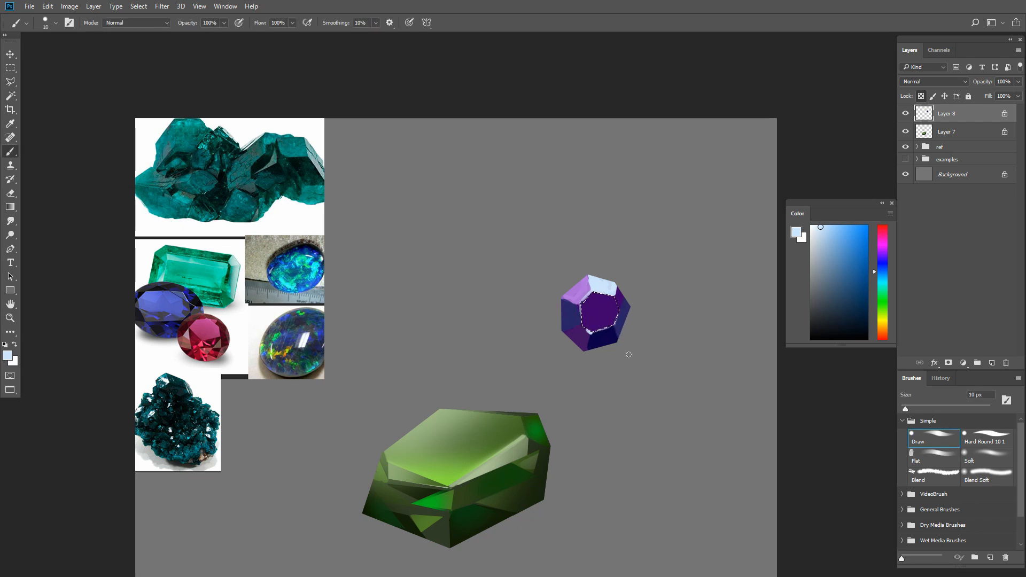
key(bracketright)
key(bracketright)
key(bracketright)
key(bracketright)
key(bracketright)
key(bracketright)
key(bracketright)
key(bracketright)
key(bracketright)
key(bracketright)
mouse_move(588, 299)
mouse_down()
mouse_move(609, 323)
mouse_move(609, 297)
mouse_move(586, 299)
mouse_move(601, 267)
mouse_move(617, 267)
mouse_up()
key(ctrl+z)
key(bracketright)
key(bracketright)
key(bracketright)
key(ctrl+z)
- Brush a faint pale blue gradient onto the central face with the Soft brush at 100 px and clear the selection
click(986, 457)
key(bracketleft)
key(bracketleft)
key(bracketleft)
key(bracketleft)
key(bracketleft)
key(bracketright)
key(bracketright)
key(bracketright)
key(bracketright)
key(ctrl+z)
key(bracketright)
key(bracketright)
key(bracketright)
key(bracketright)
key(ctrl+z)
key(bracketleft)
key(bracketleft)
key(bracketleft)
key(bracketleft)
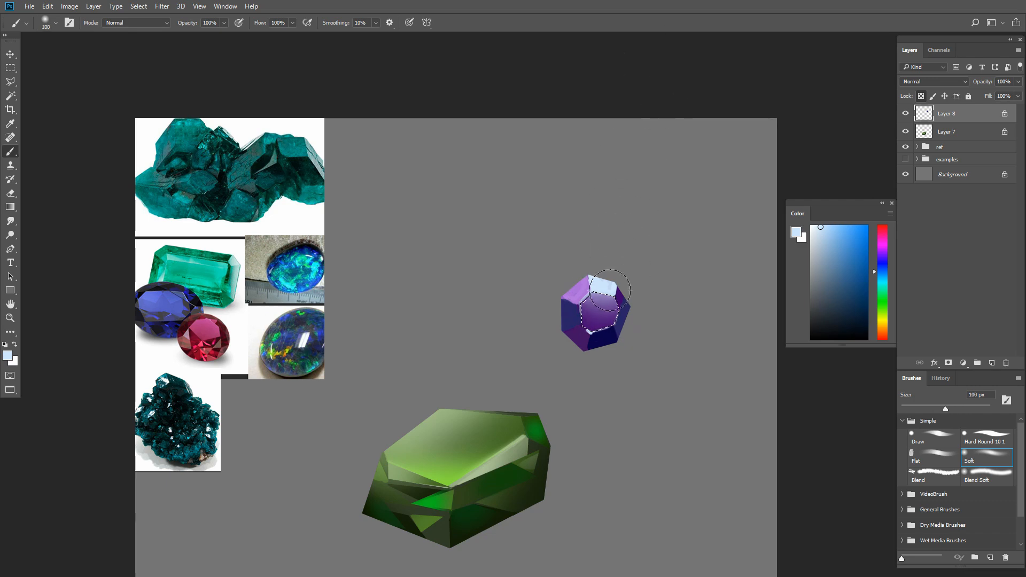
key(ctrl+d)
key(bracketleft)
key(bracketleft)
key(bracketleft)
key(w)
key(b)
drag(620, 362, 587, 357)
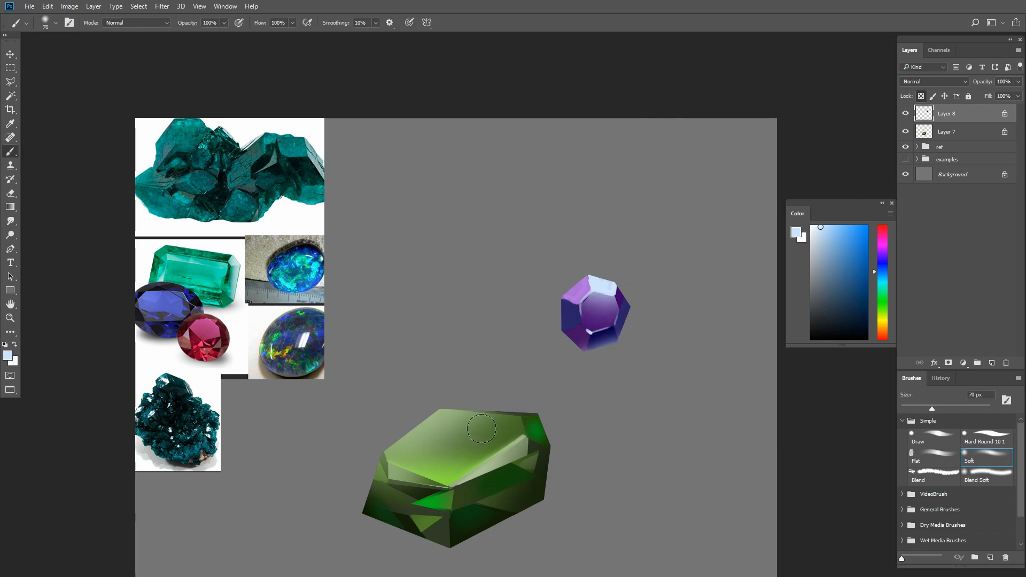
key(ctrl+z)
- Select the purple gem's lower blue facet by colour and brush a richer blue into it with the Soft brush at 70 px
key(w)
key(b)
alt+click(609, 339)
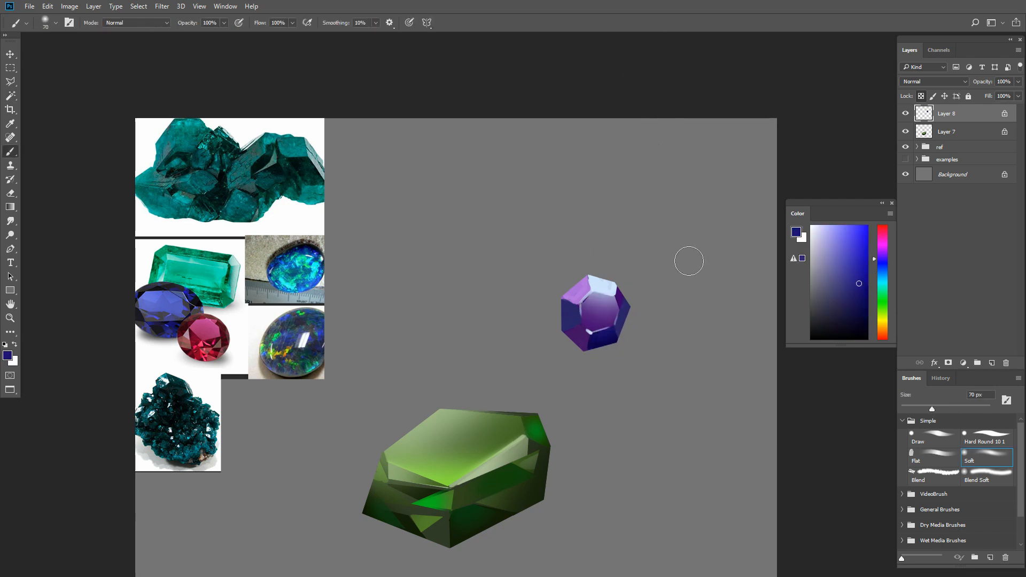
- Brush a saturated magenta glow into the purple gem's lower-left facet with the Soft brush at 35 px
key(w)
click(597, 341)
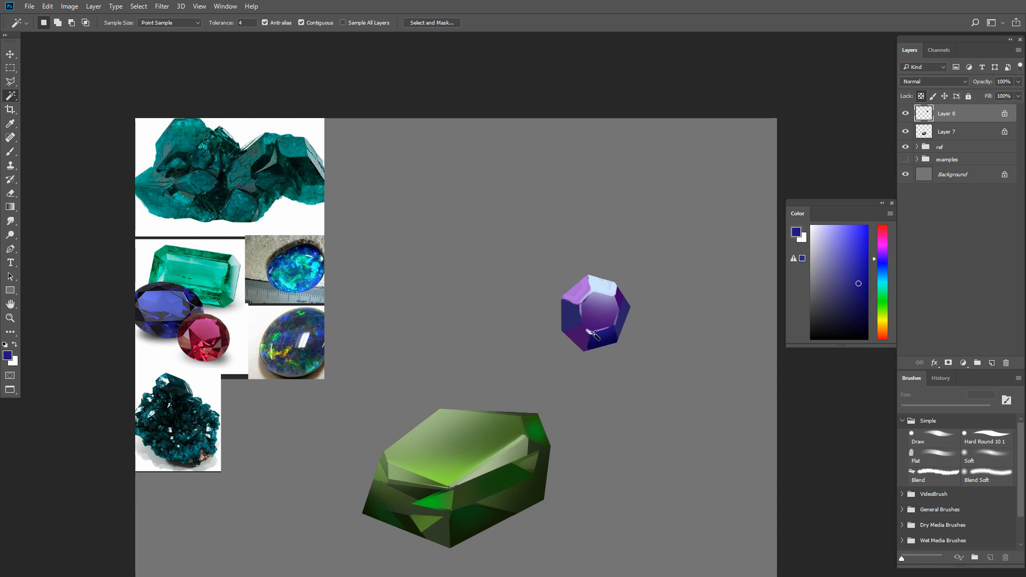
click(882, 250)
drag(867, 266, 864, 257)
key(b)
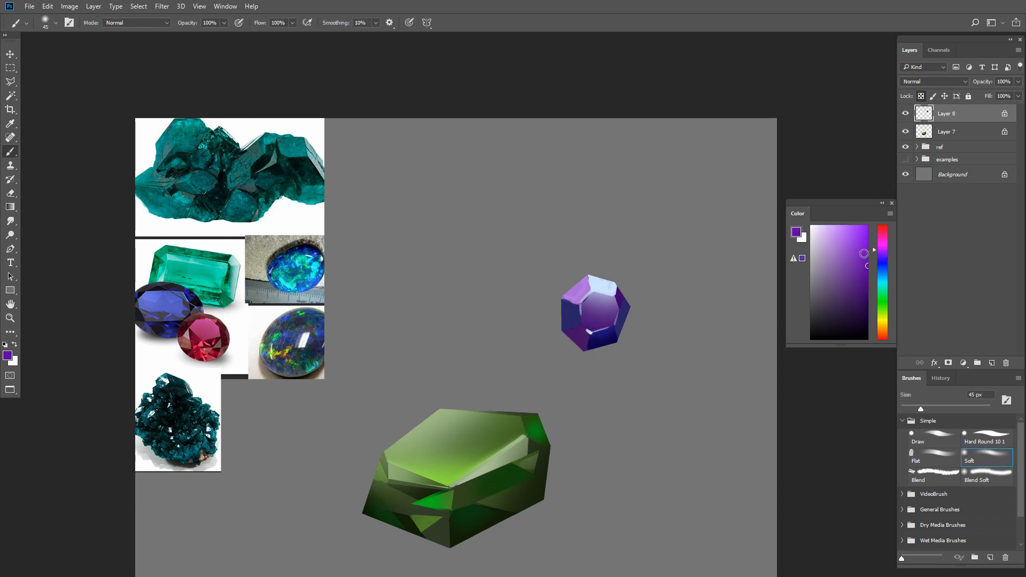
click(882, 242)
click(867, 246)
key(bracketleft)
key(bracketleft)
mouse_move(583, 337)
mouse_down()
mouse_move(605, 364)
mouse_move(577, 338)
mouse_up()
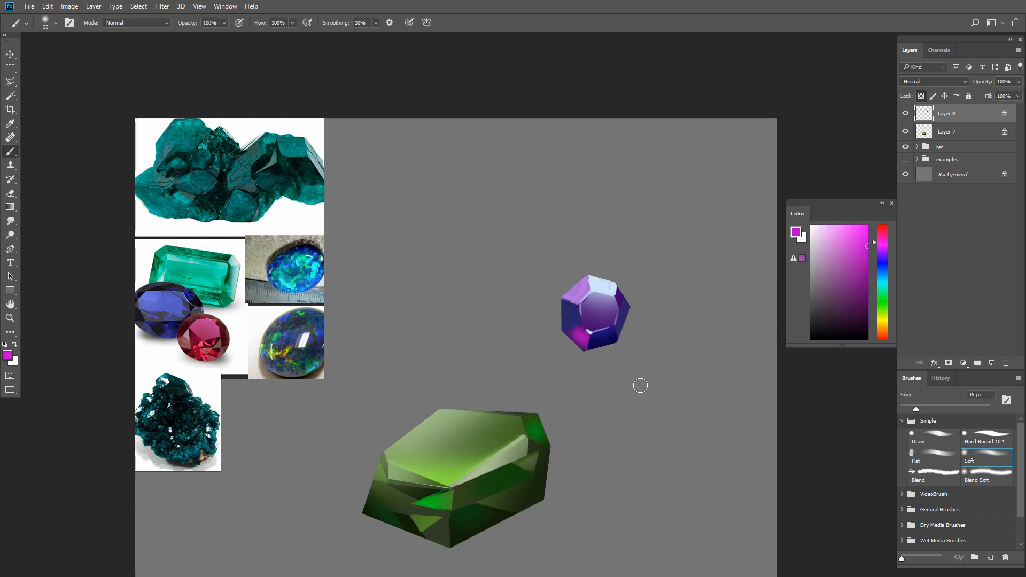
- Brush a magenta glow into the lower part of the purple gem's central face with the Soft brush at 30 px
key(bracketright)
alt+click(572, 314)
drag(573, 338, 575, 346)
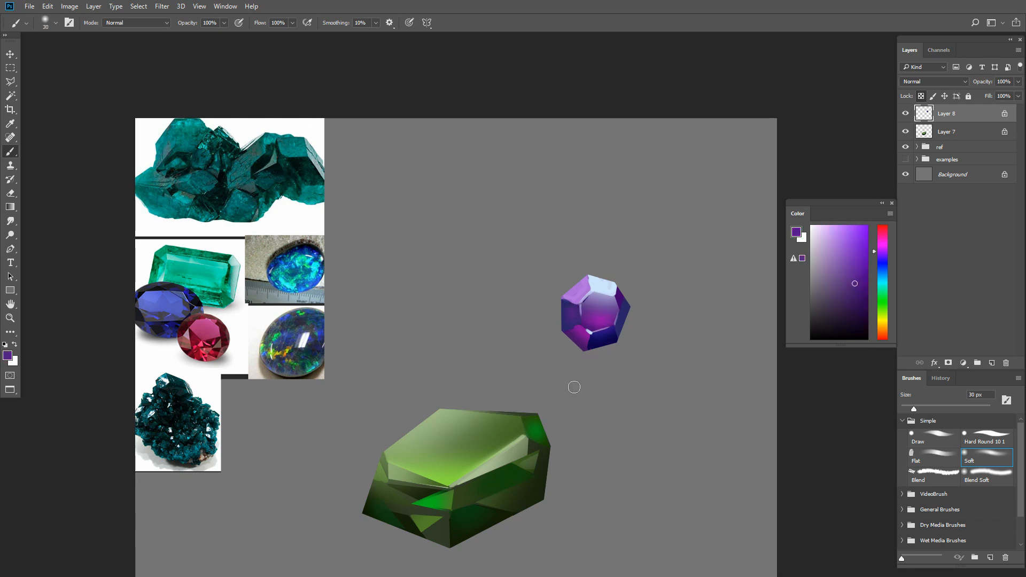
- Touch up the purple gem's facets around the central face with violet tones using the Draw brush, reduced from 20 to 9 px
click(949, 439)
alt+click(588, 342)
key(bracketleft)
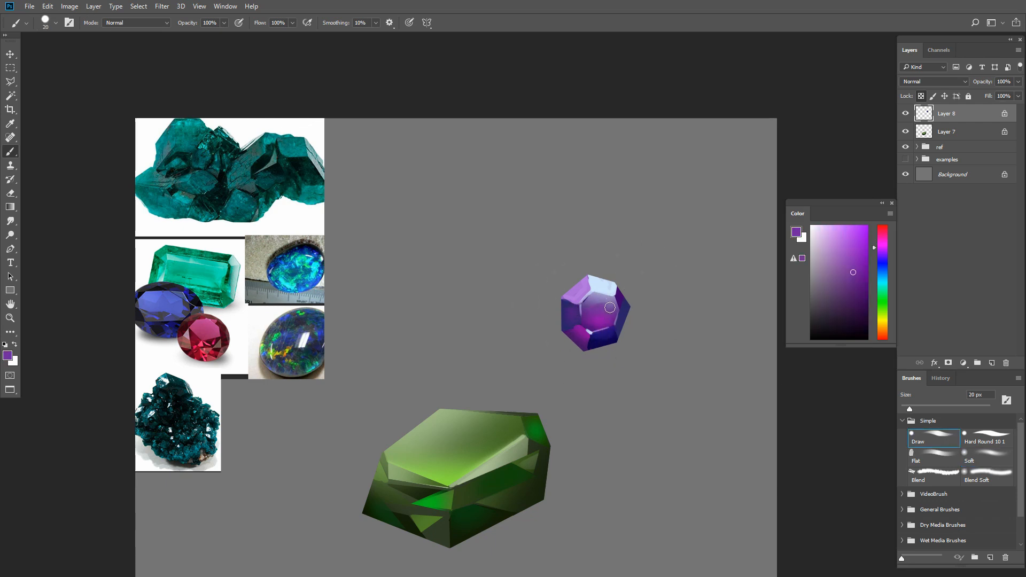
alt+click(584, 294)
key(bracketleft)
click(864, 259)
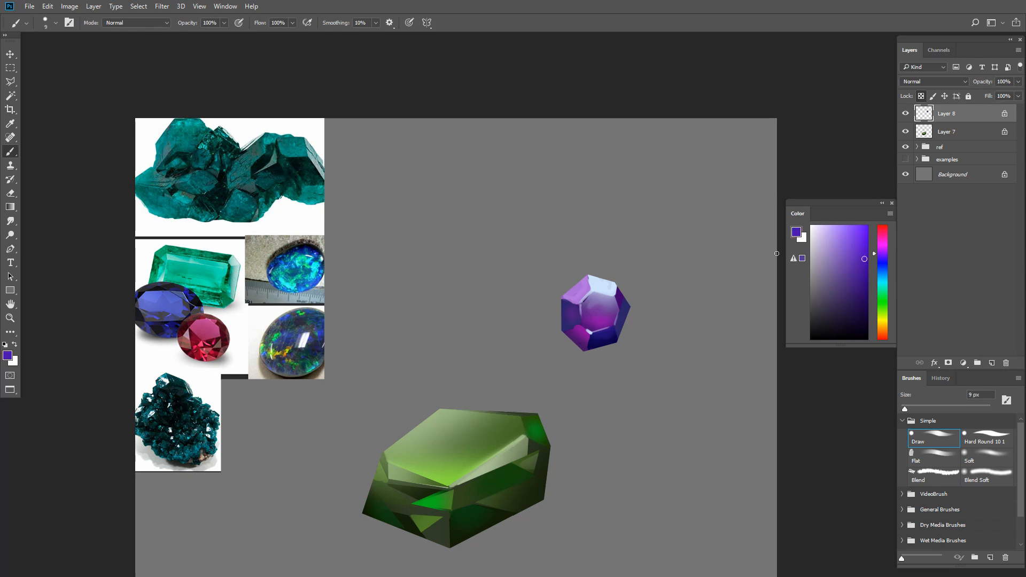
click(843, 242)
- Paint pale blue highlights along the purple gem's facet edges with the Draw brush at 5 px and smudge them softly
key(r)
key(b)
mouse_move(597, 320)
mouse_down()
mouse_move(610, 324)
mouse_move(565, 299)
mouse_up()
alt+click(603, 286)
key(bracketleft)
key(bracketleft)
key(bracketleft)
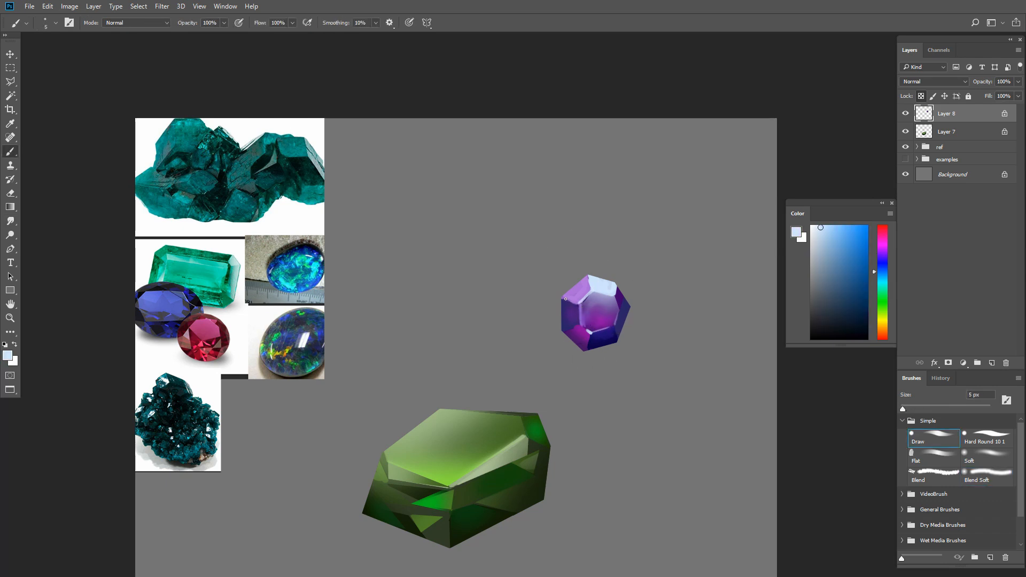
key(r)
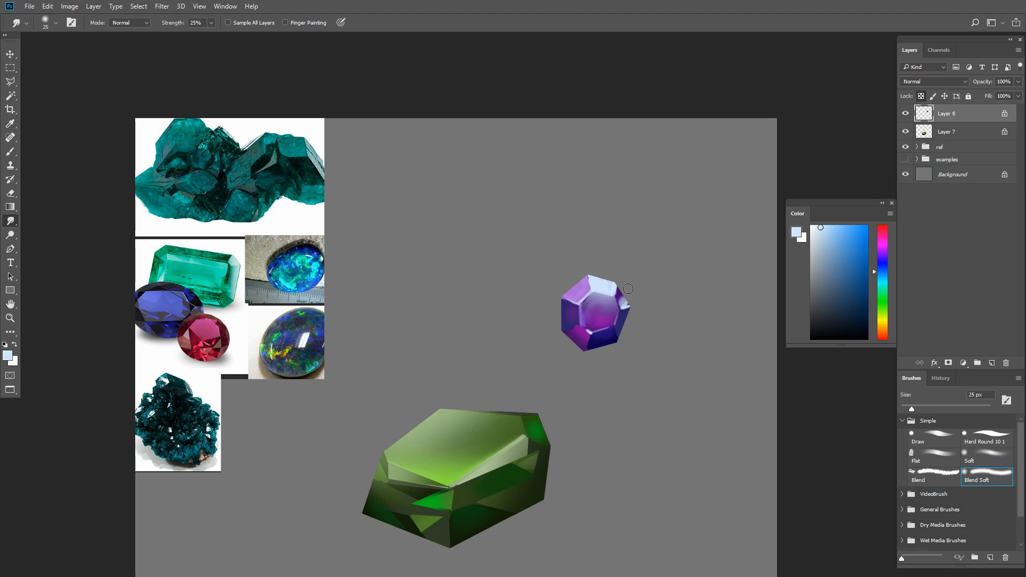
- Touch up the purple gem's right facet with dark and richer blue using the Draw brush at 9 px
key(b)
alt+click(622, 312)
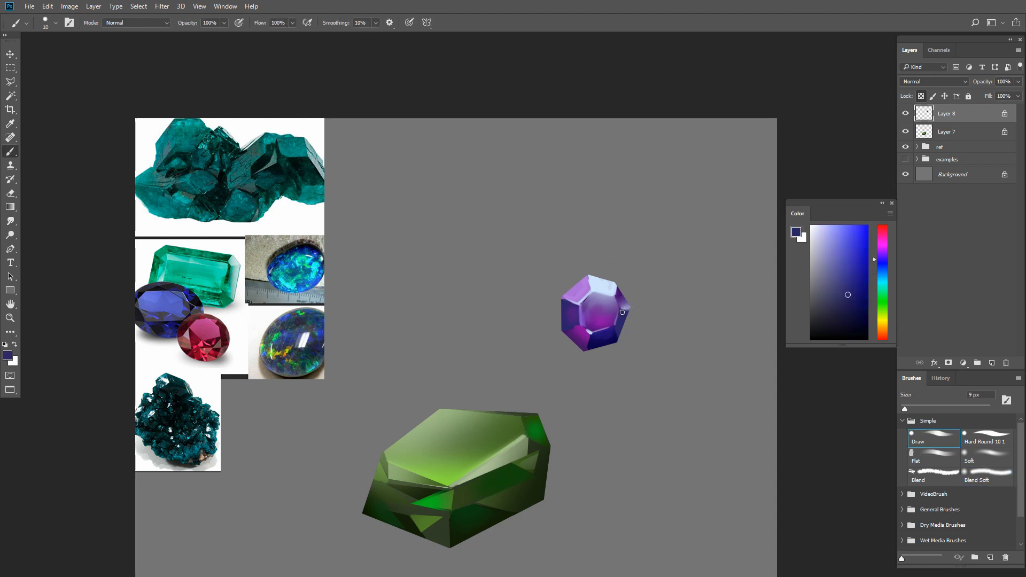
click(850, 273)
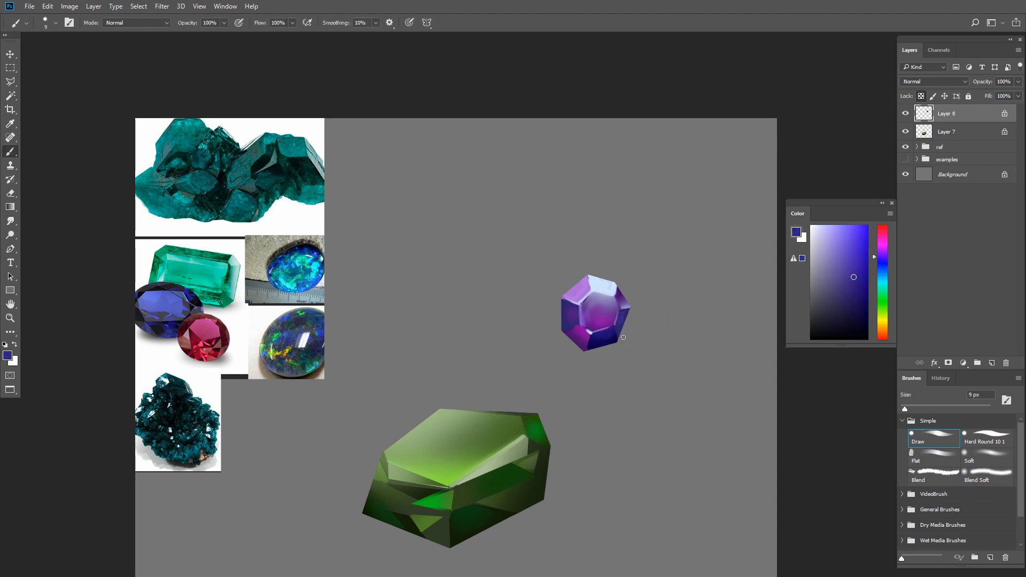
- Rework the purple gem's central face with magenta and muted violet using the Draw brush at 10 px, smudging between tones
alt+click(606, 320)
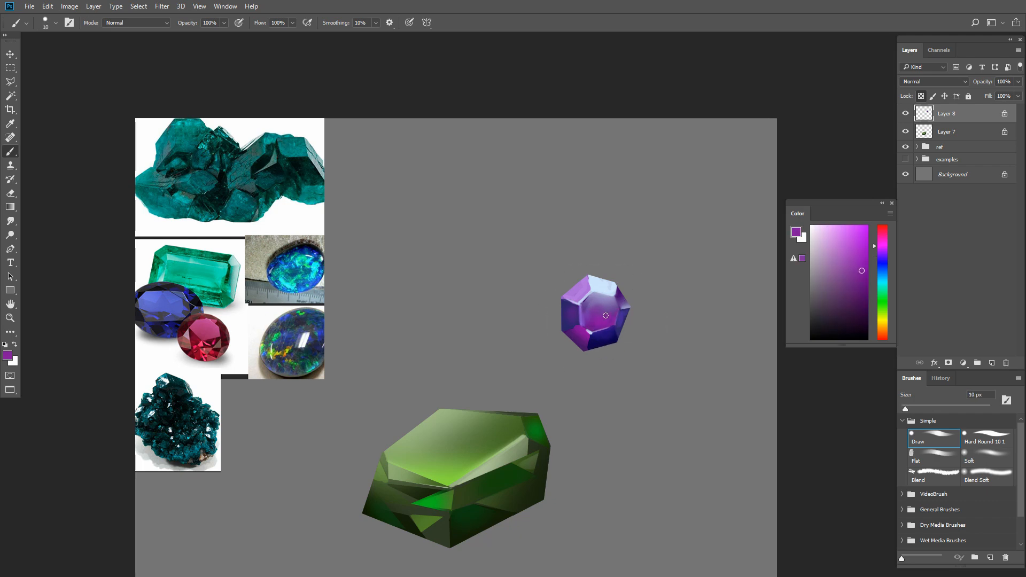
alt+click(607, 301)
key(r)
key(b)
alt+click(601, 305)
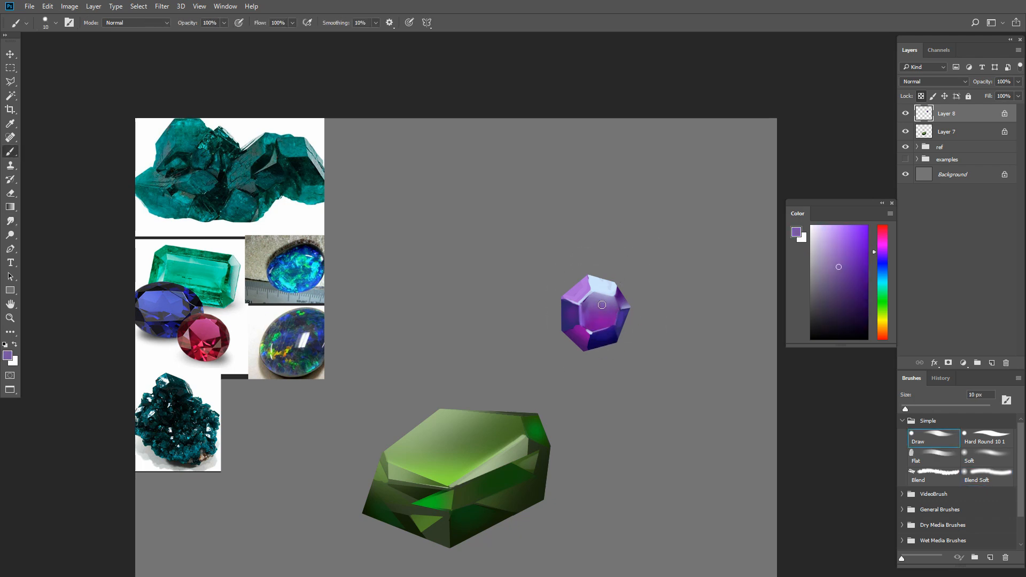
key(bracketright)
- Paint pale blue edge highlights around the purple gem's central face with the Draw brush at 10 px and blend them
alt+click(593, 293)
key(bracketleft)
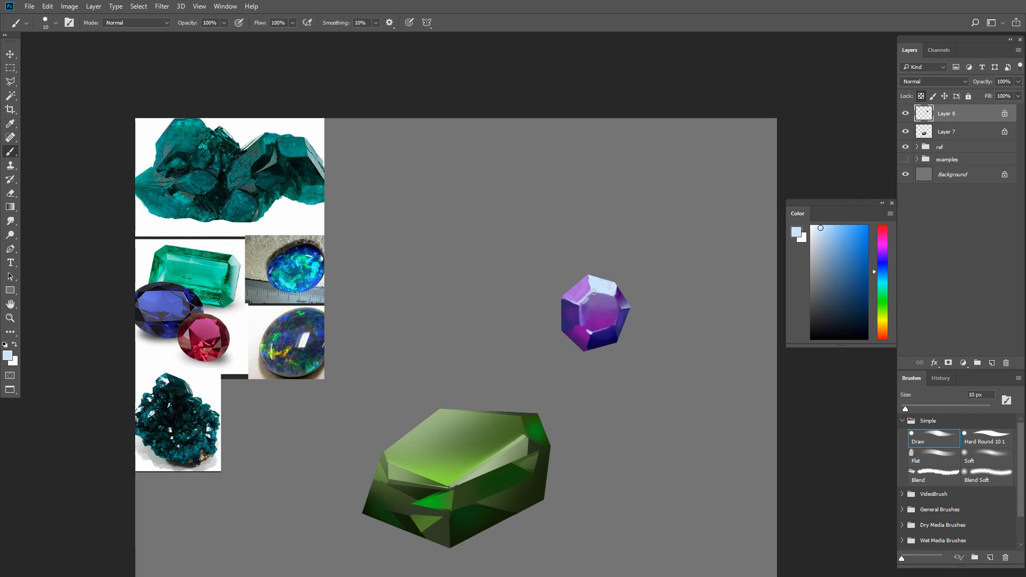
alt+click(584, 325)
key(r)
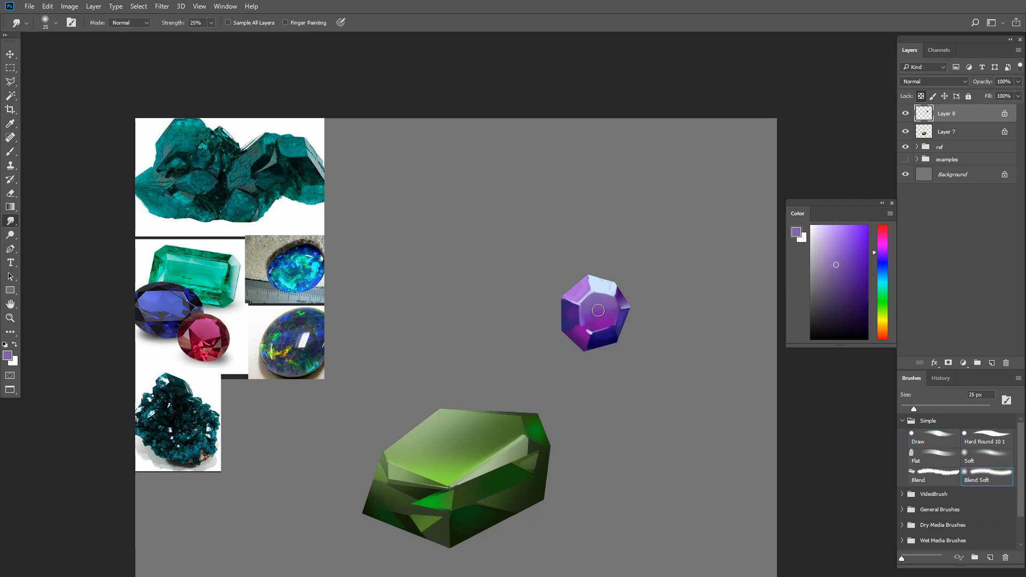
- Paint violet tones sampled from the purple gem into its central face with the Draw brush at 25 px
key(b)
alt+click(615, 295)
alt+click(594, 303)
drag(596, 305, 601, 298)
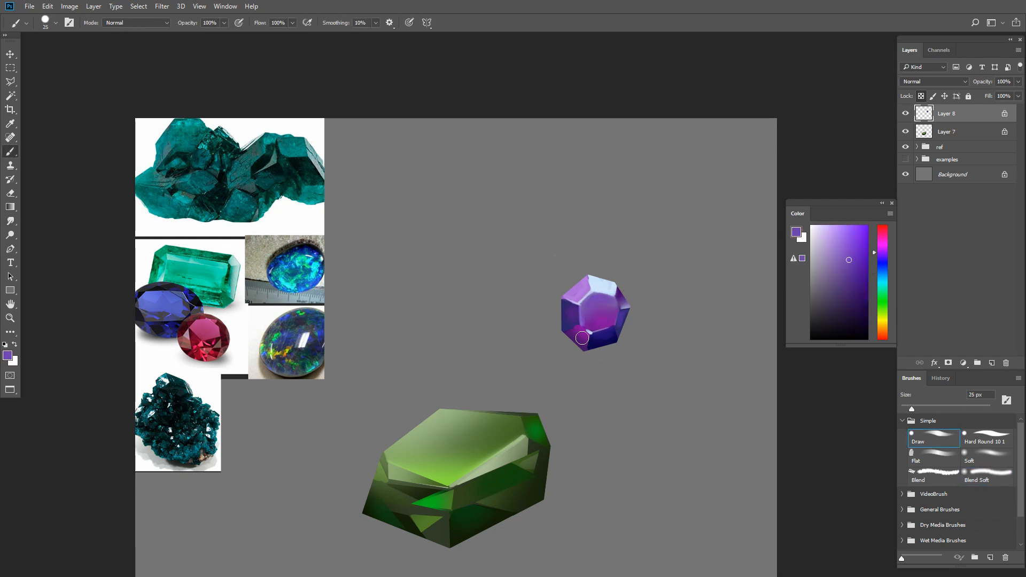
- Sharpen the purple gem's facet edges with pale blue highlights using the Draw brush at 8 px
scroll(558, 374, down, 1)
key(r)
key(b)
alt+click(586, 321)
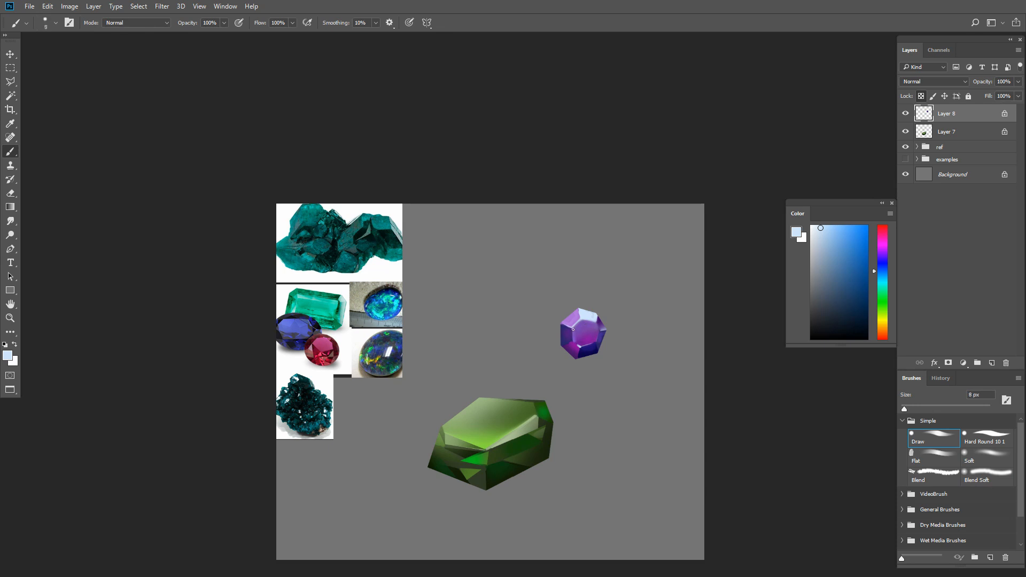
- Add bright and deep magenta accents to the purple gem's central face with the Draw brush at 7 to 10 px
alt+click(579, 337)
click(855, 249)
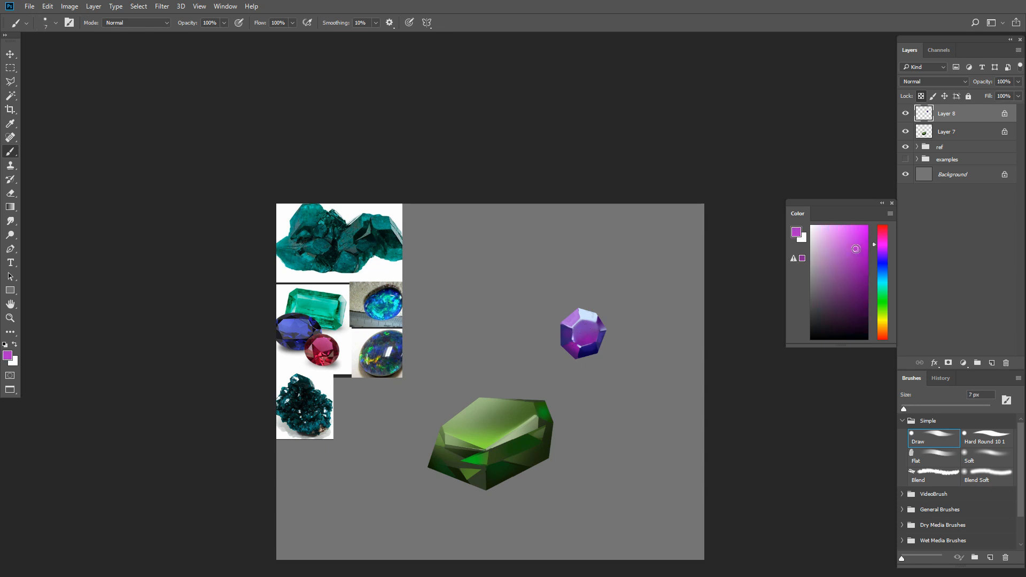
scroll(570, 344, up, 1)
alt+click(572, 347)
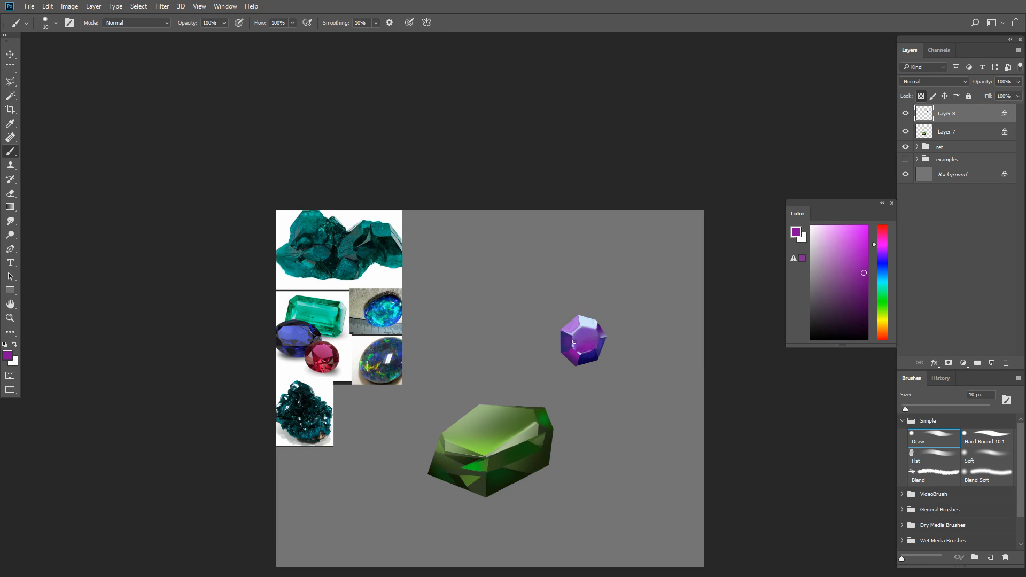
- Glaze the purple gem with pale and brighter blue using the Draw brush at 30% opacity, sized 25 to 30 px
key(bracketright)
key(bracketright)
key(bracketright)
drag(615, 344, 599, 353)
alt+click(575, 334)
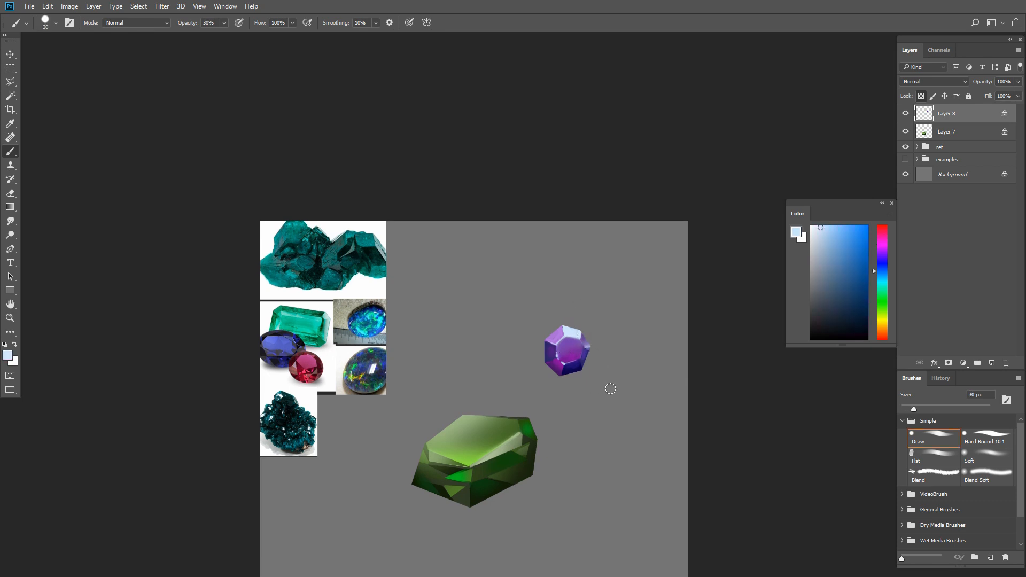
click(846, 225)
drag(559, 449, 566, 435)
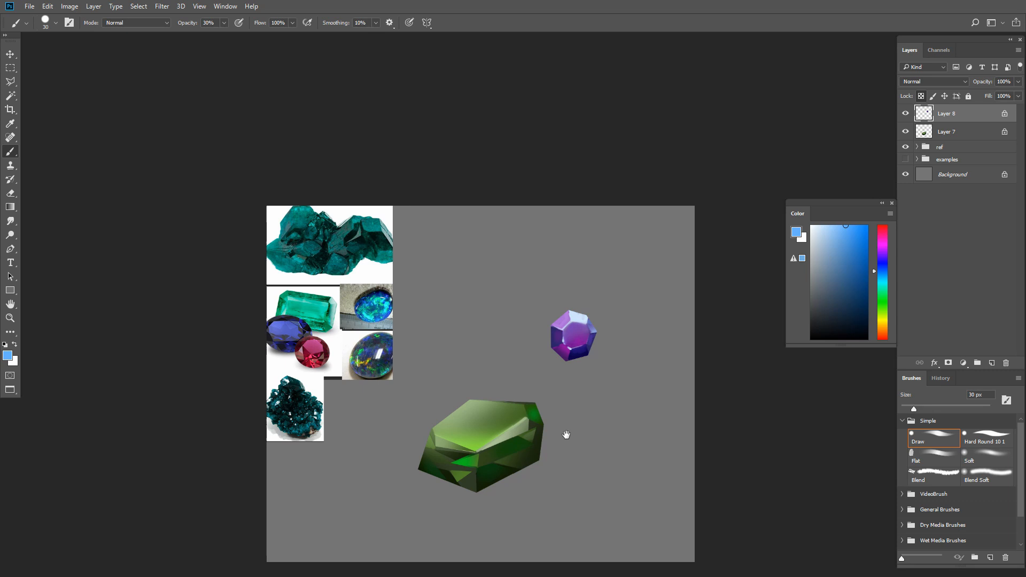
- Glaze light violet over the purple gem's central face with the Draw brush at 20 px and 30% opacity
alt+click(570, 341)
key(bracketleft)
click(862, 255)
click(883, 255)
click(846, 225)
drag(575, 337, 586, 341)
key(bracketleft)
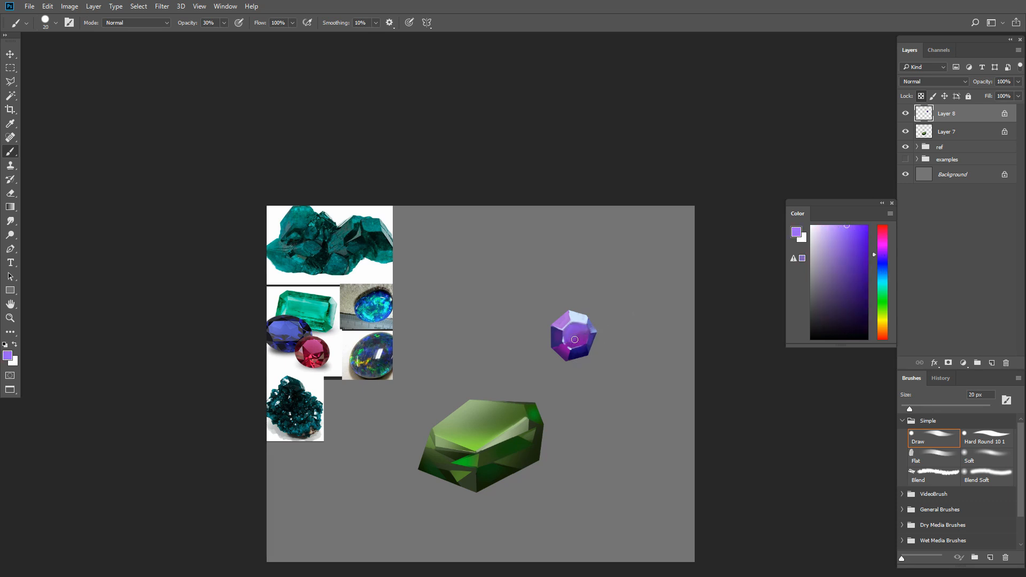
- Glaze saturated magenta-purple into the purple gem's central face with the Draw brush at 30 px and 30% opacity
alt+click(581, 340)
key(bracketright)
key(bracketright)
key(bracketright)
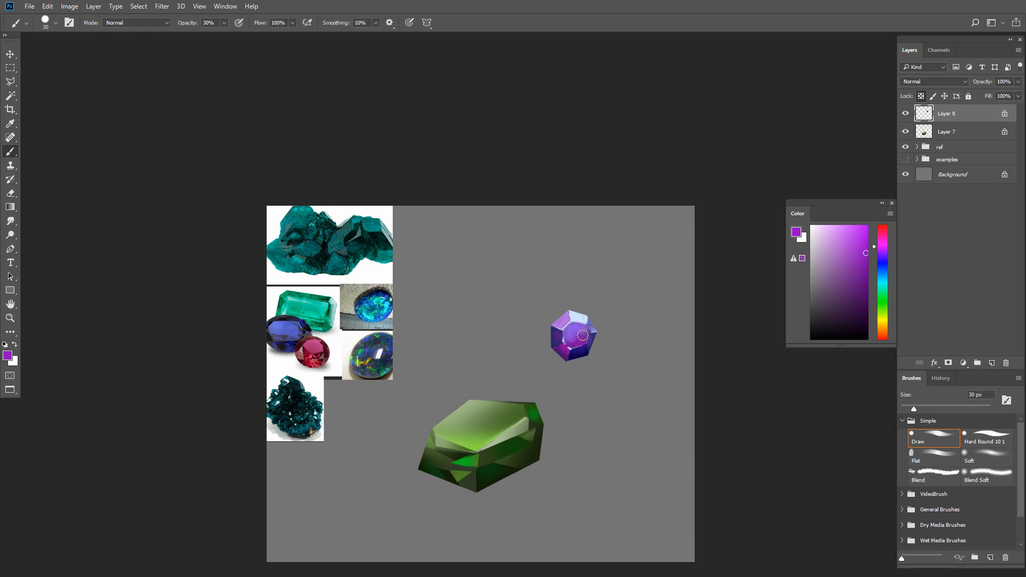
alt+click(573, 337)
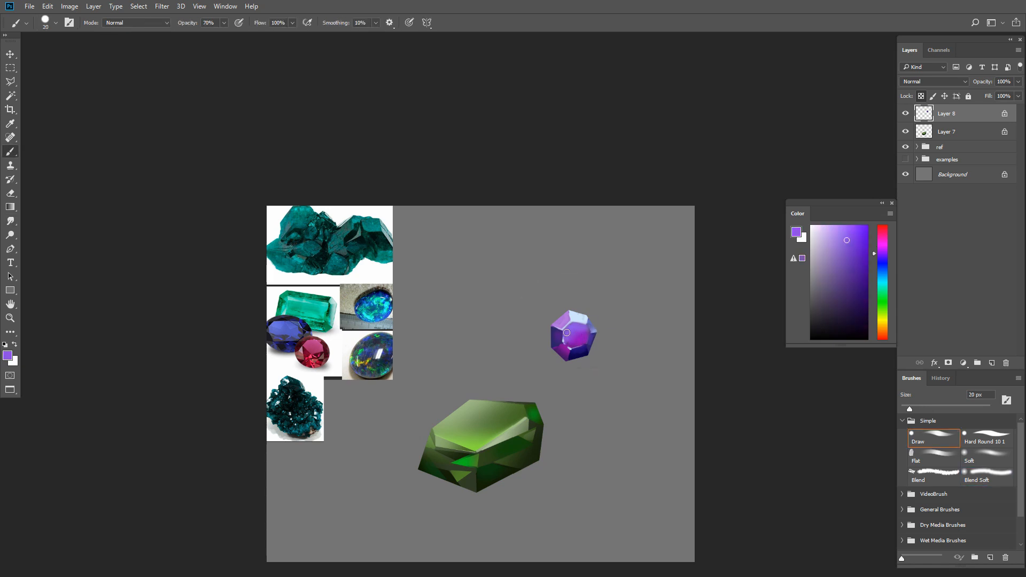
- Refine the left edge of the purple gem's central face with violet and dark purple at 70% opacity, reducing the brush to 10 px
key(bracketleft)
key(bracketleft)
key(bracketleft)
alt+click(572, 338)
key(bracketleft)
alt+click(555, 333)
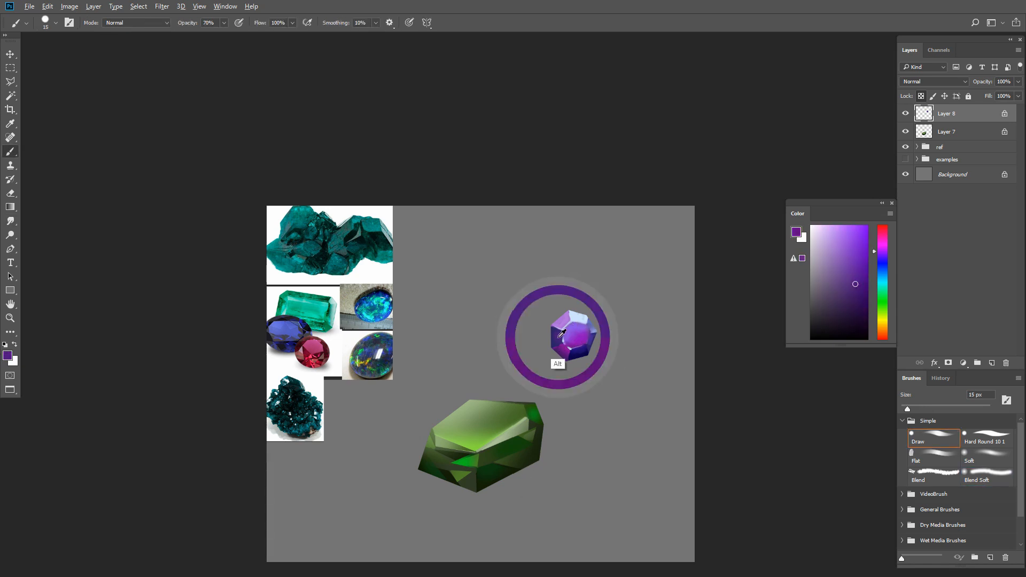
alt+click(559, 336)
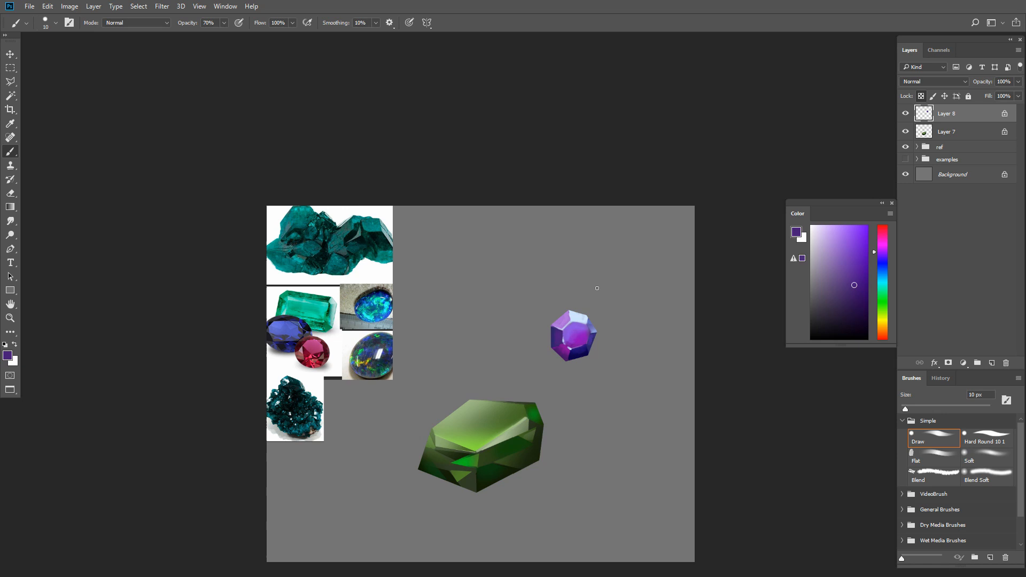
- Outline the purple gem's upper-left facet with a polygonal selection
alt+click(570, 316)
key(l)
click(566, 306)
click(571, 321)
click(563, 329)
click(551, 324)
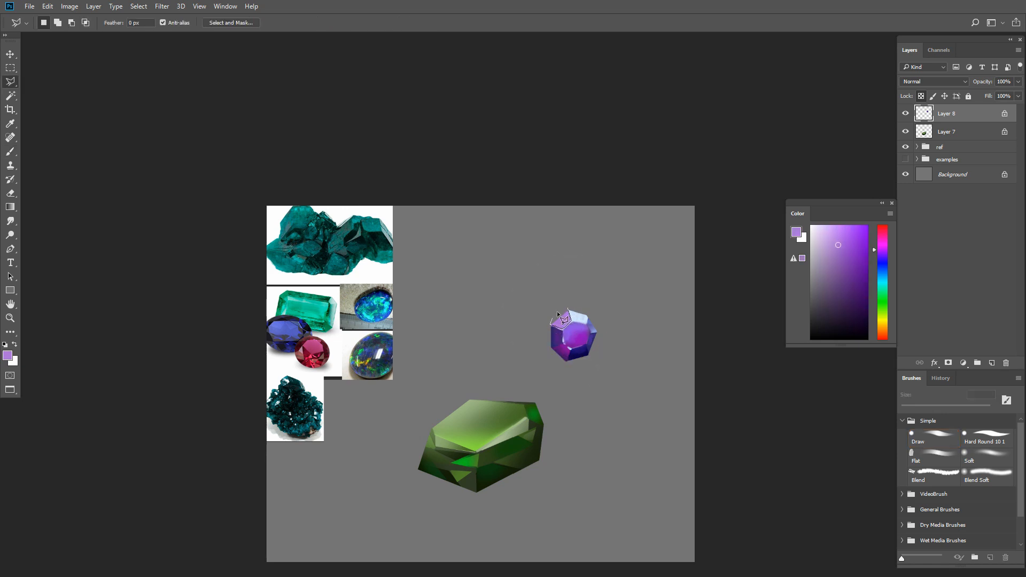
click(567, 306)
- Brush a saturated magenta glow into the upper-left facet with the Soft brush at 50 px and clear the selection
key(b)
alt+click(576, 337)
click(978, 464)
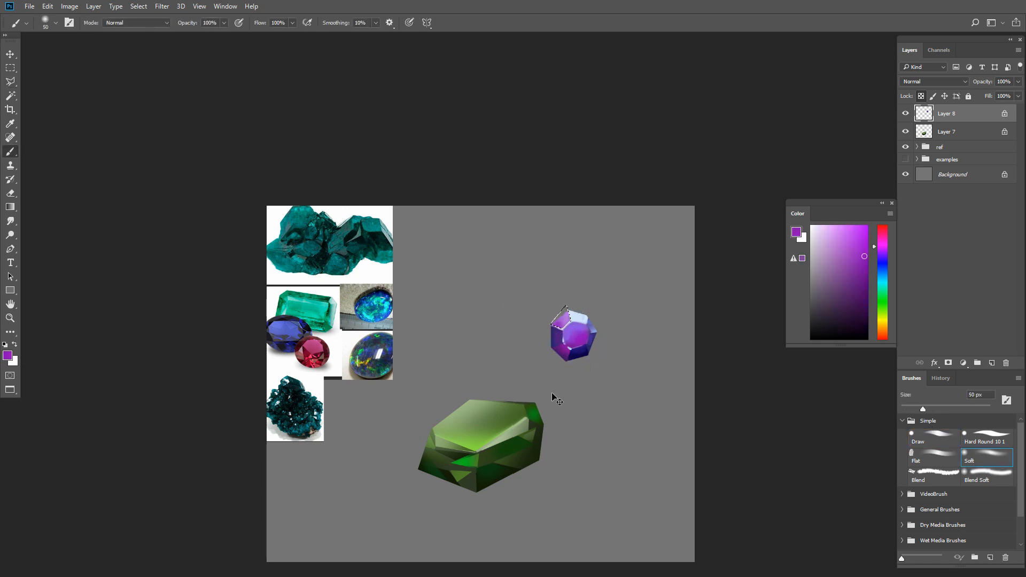
key(bracketleft)
key(bracketleft)
key(bracketleft)
key(ctrl+d)
- Choose a blue-violet color for the Soft brush and outline the purple gem's left facet with a polygonal selection
key(l)
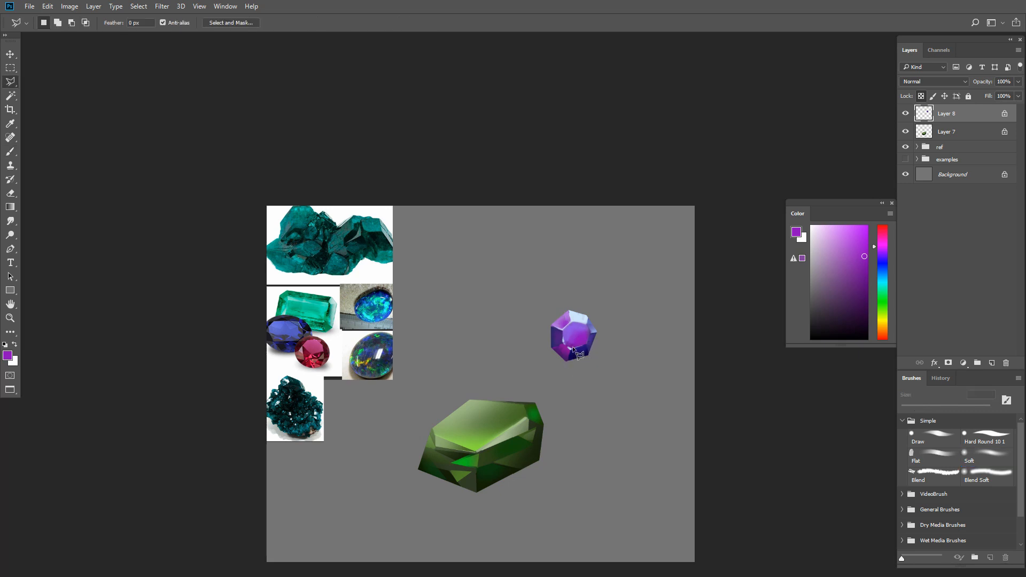
key(b)
alt+click(573, 350)
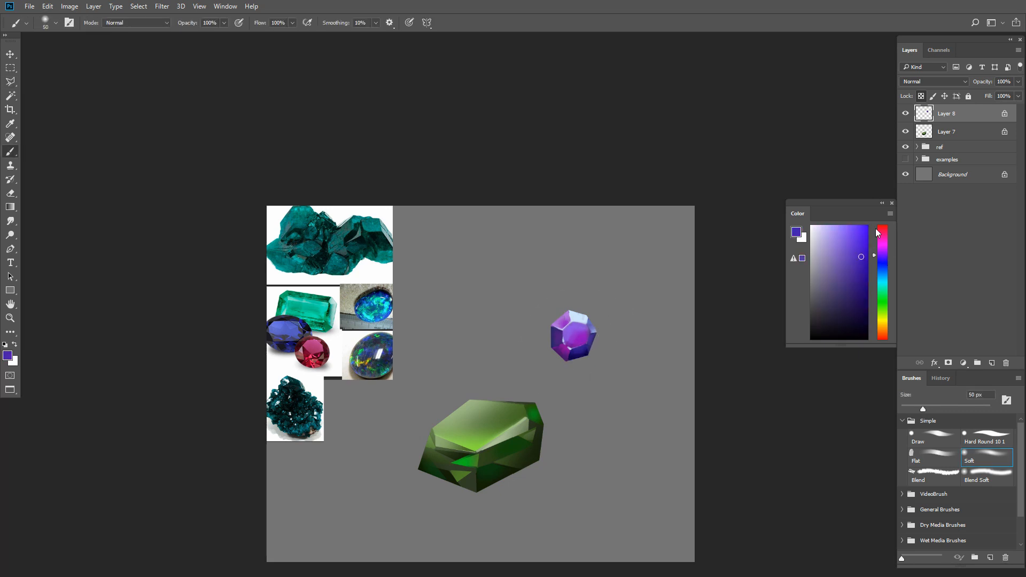
key(bracketleft)
key(l)
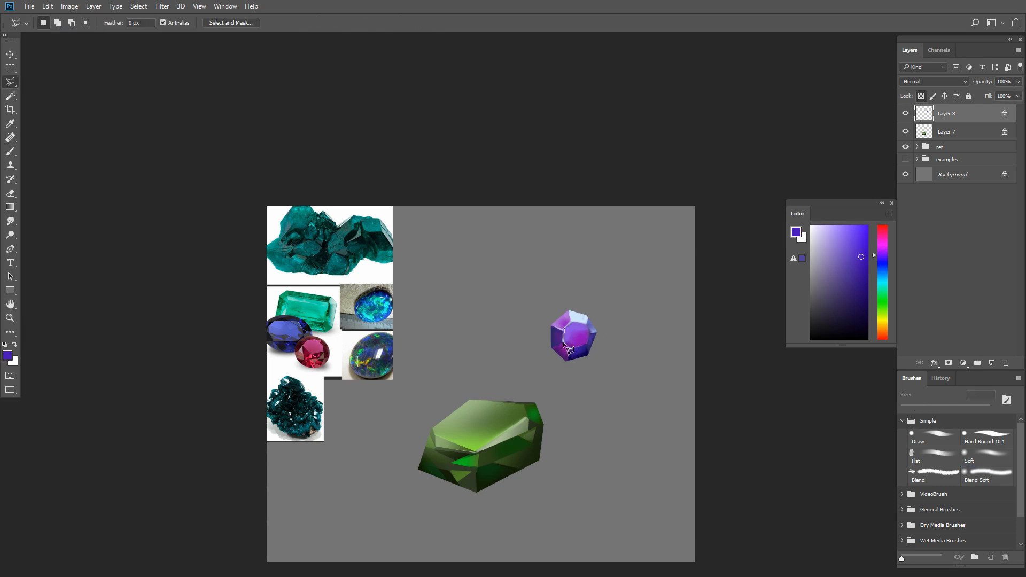
click(550, 323)
- Brush a blue-violet glow into the left facet with the Soft brush at about 40 px and clear the selection
key(b)
key(bracketright)
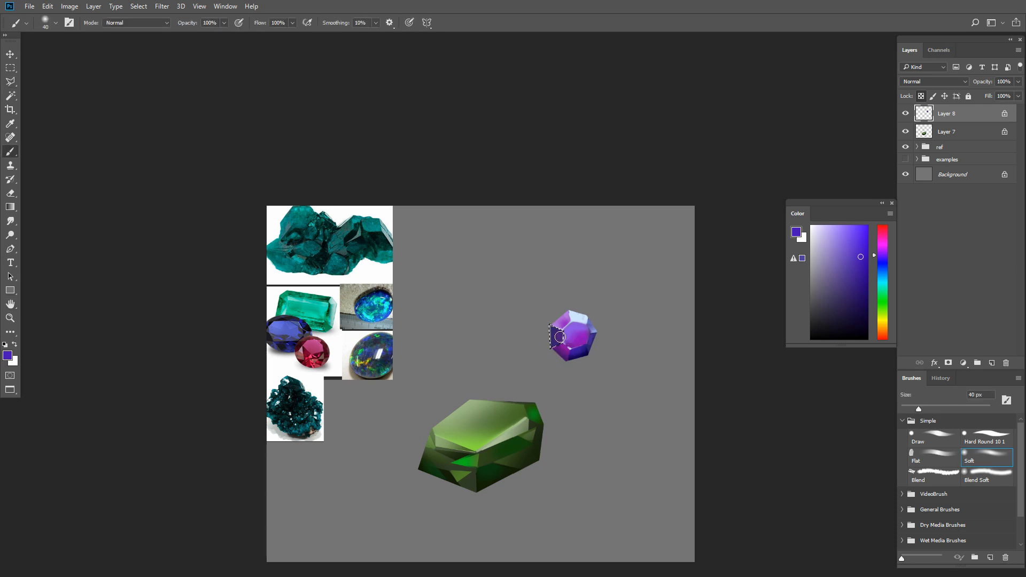
alt+click(561, 337)
click(882, 258)
click(883, 252)
drag(562, 339, 565, 372)
key(bracketright)
key(ctrl+d)
- Add small white highlights to the purple gem with the Hard Round brush at 5 to 6 px
drag(607, 473, 602, 459)
alt+click(575, 303)
drag(815, 230, 801, 207)
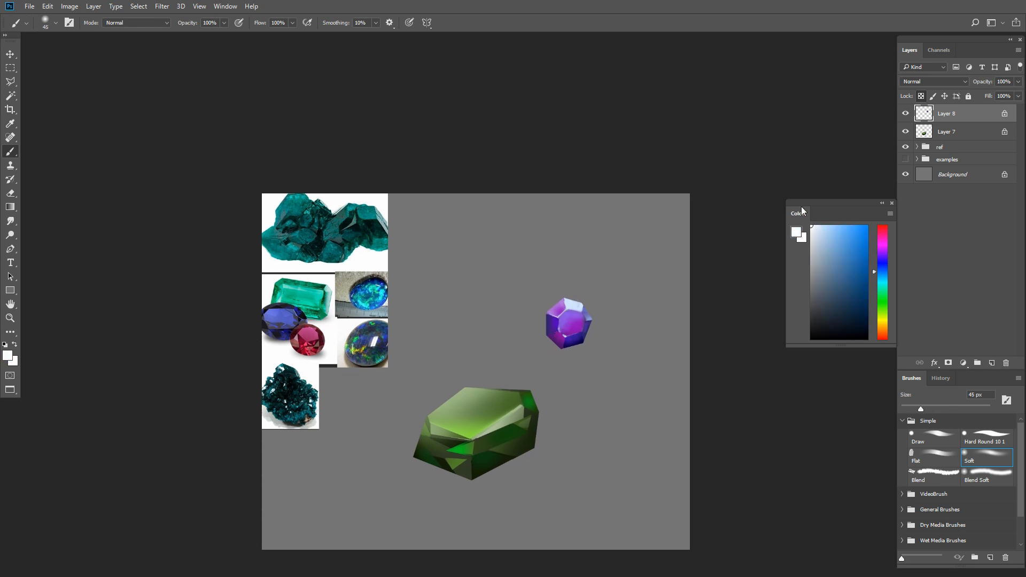
click(982, 438)
ctrl+click(578, 335)
key([)
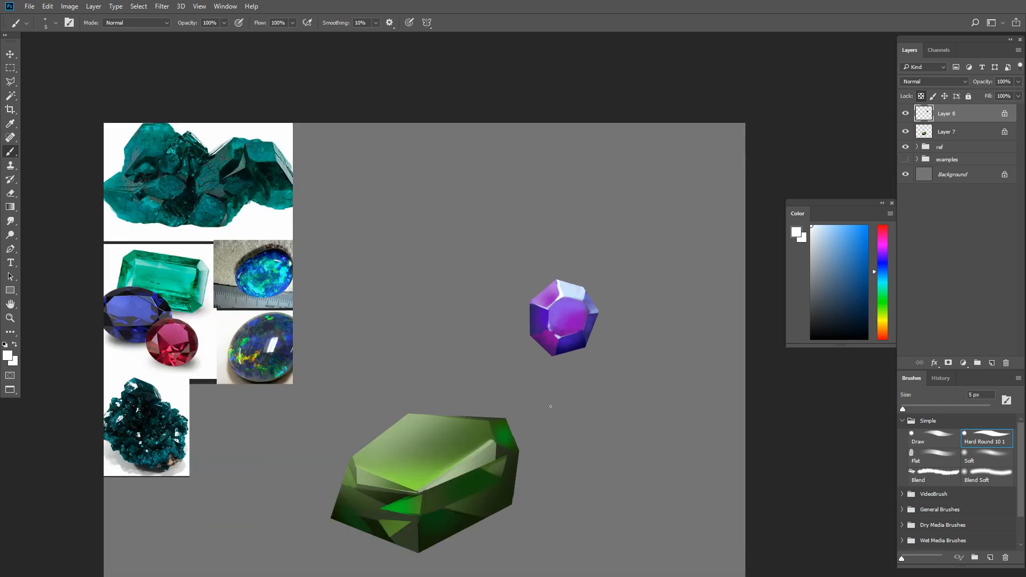
ctrl+alt+click(583, 447)
drag(618, 470, 592, 404)
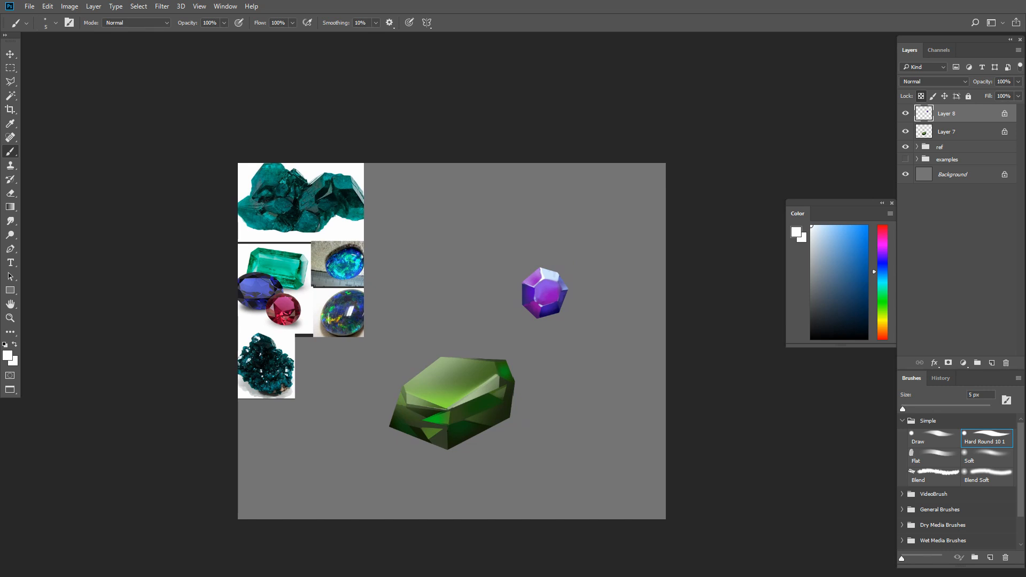
- Create a new layer and draw an elliptical selection in the empty area beside the green gem
click(990, 363)
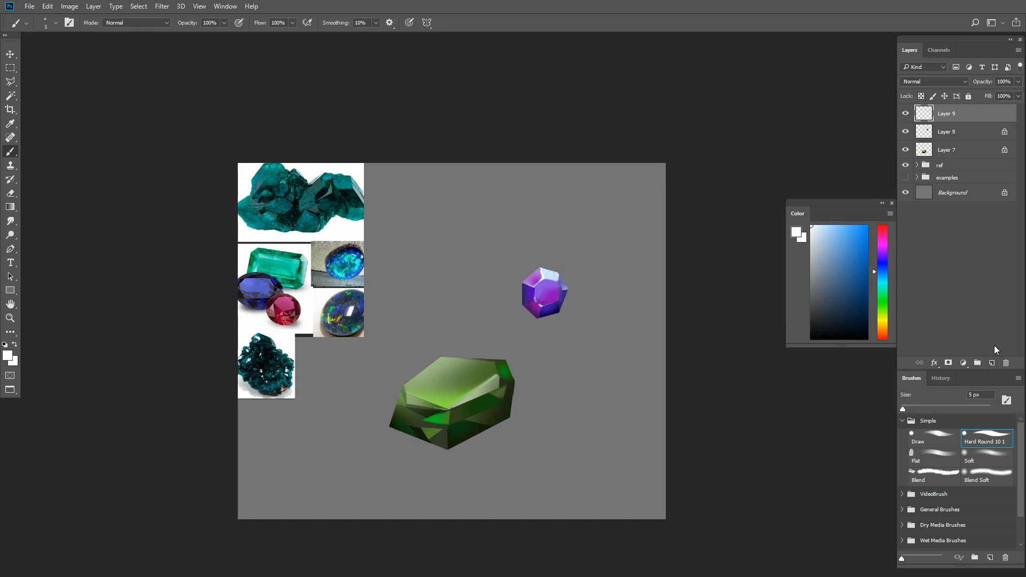
click(10, 71)
click(68, 78)
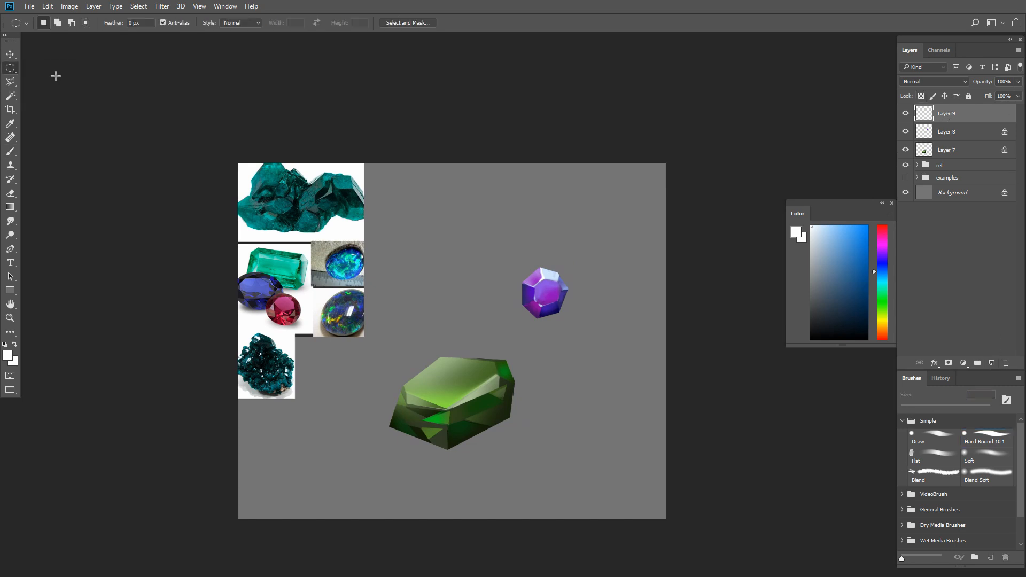
drag(540, 365, 620, 415)
- Transform the elliptical selection so it tilts upward toward its right end, and get the brush ready
right_click(589, 390)
click(668, 303)
drag(648, 310, 620, 305)
key(Return)
key(b)
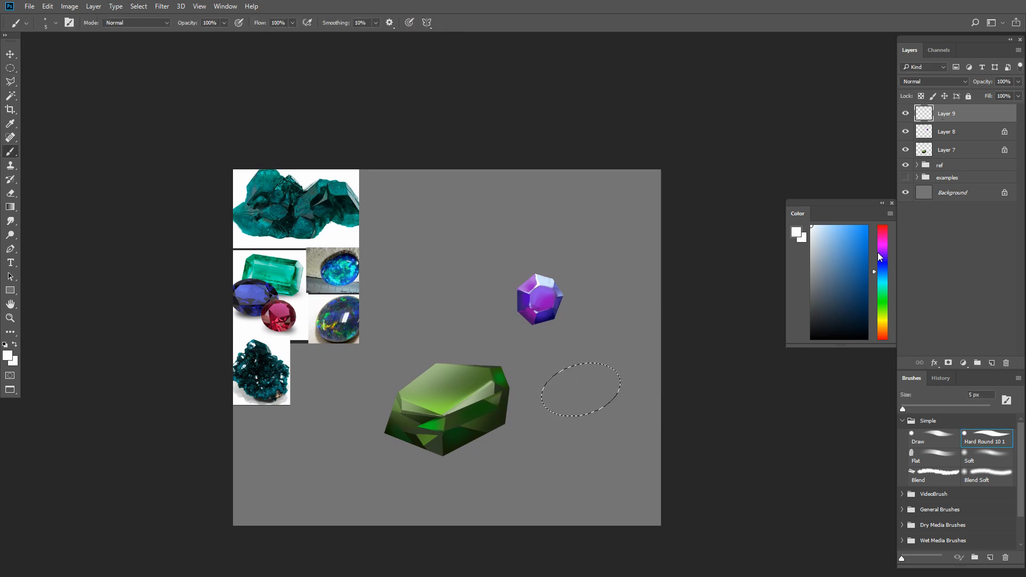
- Fill the tilted elliptical selection with a dark olive-brown and lock the layer's transparent pixels
click(884, 255)
click(825, 230)
drag(883, 230, 881, 319)
key(alt+BackSpace)
click(849, 302)
key(alt+BackSpace)
key(alt+BackSpace)
click(920, 96)
- Shade the lower edge of the oval gem with a dark olive green using the Soft brush
key(bracketright)
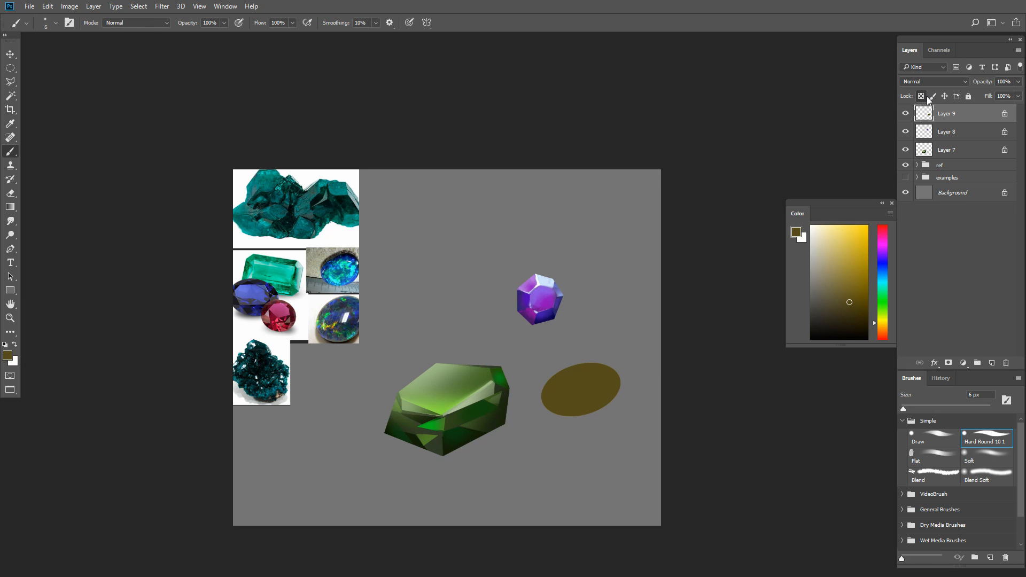
click(982, 462)
key(bracketright)
key(bracketright)
key(bracketright)
key(bracketright)
key(bracketright)
click(882, 308)
drag(856, 300, 832, 302)
key(bracketright)
key(bracketright)
mouse_move(557, 415)
mouse_down()
mouse_move(601, 413)
mouse_move(586, 419)
mouse_move(608, 406)
mouse_move(535, 400)
mouse_move(571, 422)
mouse_move(594, 421)
mouse_up()
- Deepen the oval gem's lower edge with darker greens using the Soft brush at about 70 px
click(866, 309)
key(bracketright)
key(bracketleft)
key(bracketleft)
key(bracketleft)
key(bracketleft)
click(853, 321)
click(883, 292)
click(863, 312)
- Brush a golden-yellow glow onto the upper part of the oval gem with the Soft brush at about 60 px
key(bracketleft)
key(bracketleft)
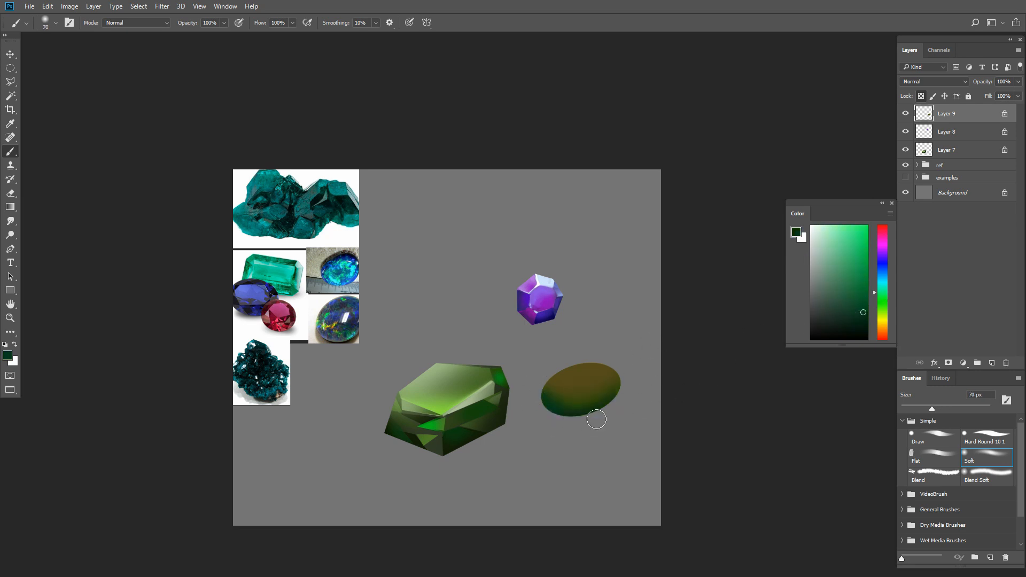
key(bracketright)
key(bracketright)
key(bracketright)
key(bracketleft)
drag(553, 376, 586, 366)
key(ctrl+z)
alt+click(577, 375)
click(818, 289)
key(ctrl+z)
drag(837, 283, 868, 273)
mouse_move(567, 367)
mouse_down()
mouse_move(654, 362)
mouse_move(551, 375)
mouse_move(638, 367)
mouse_move(573, 390)
mouse_up()
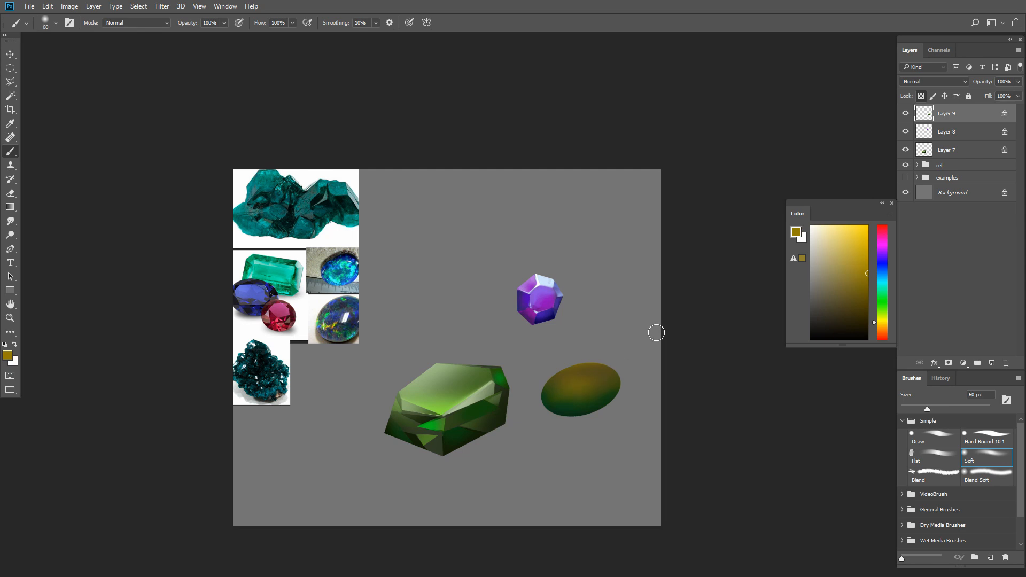
- Switch to the Draw brush, reduce it to about 25 px and pick a medium teal color
key(bracketleft)
click(942, 431)
click(884, 300)
key(bracketleft)
key(bracketleft)
key(bracketleft)
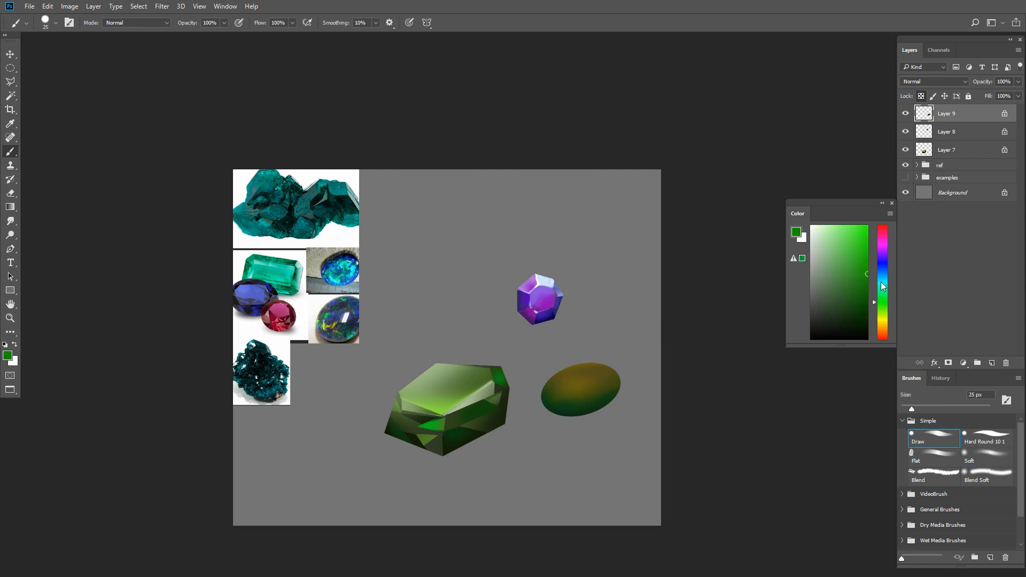
click(882, 286)
click(857, 274)
- Enable wide scattering and 86% spacing for the Draw brush, and dab teal dots on the oval gem's lower half
key(F5)
click(601, 124)
drag(654, 97, 761, 98)
click(608, 103)
drag(668, 252, 699, 252)
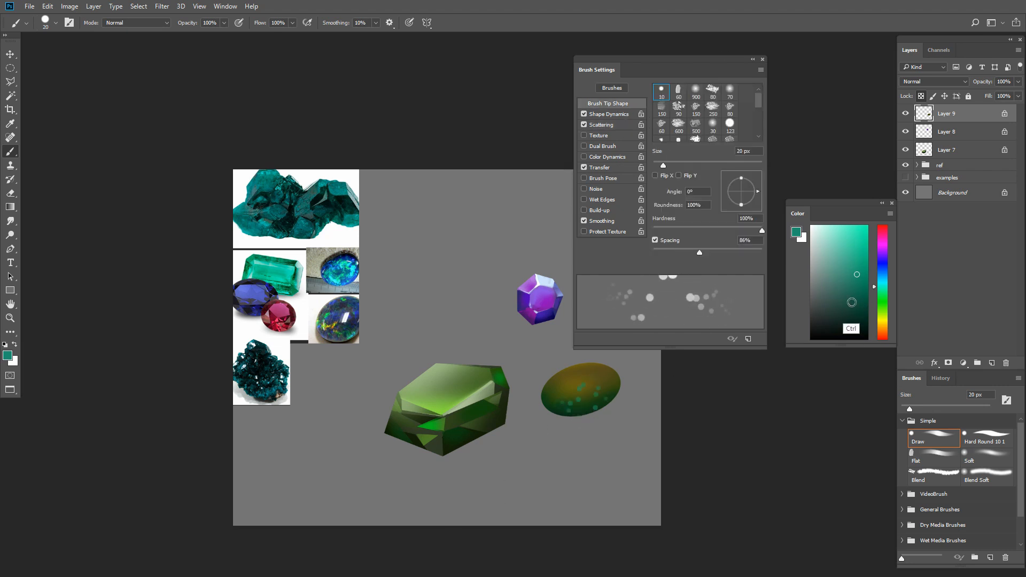
- Pick a bright blue and enable Color Dynamics for the brush, applied per tip
click(882, 277)
click(867, 245)
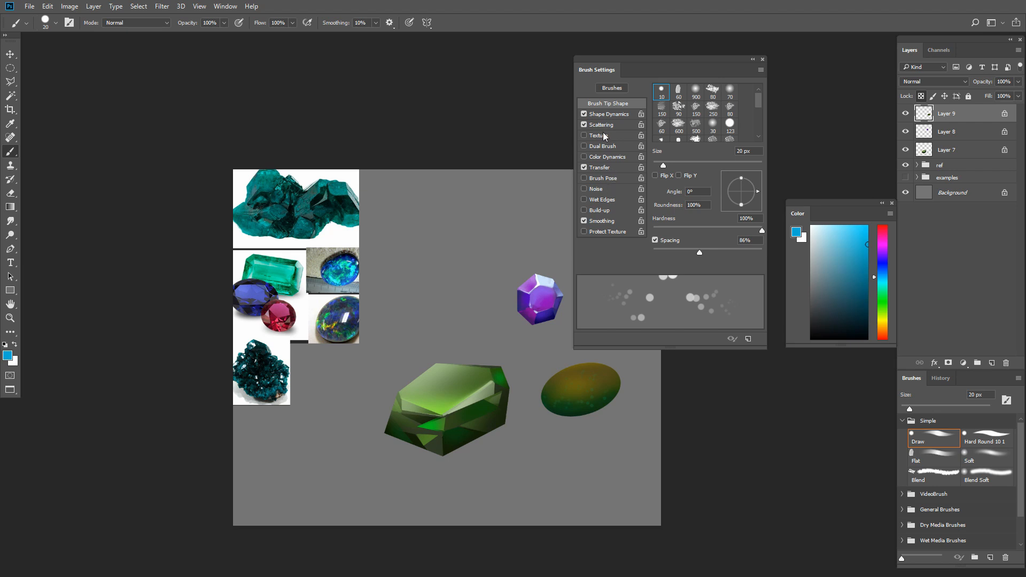
click(598, 158)
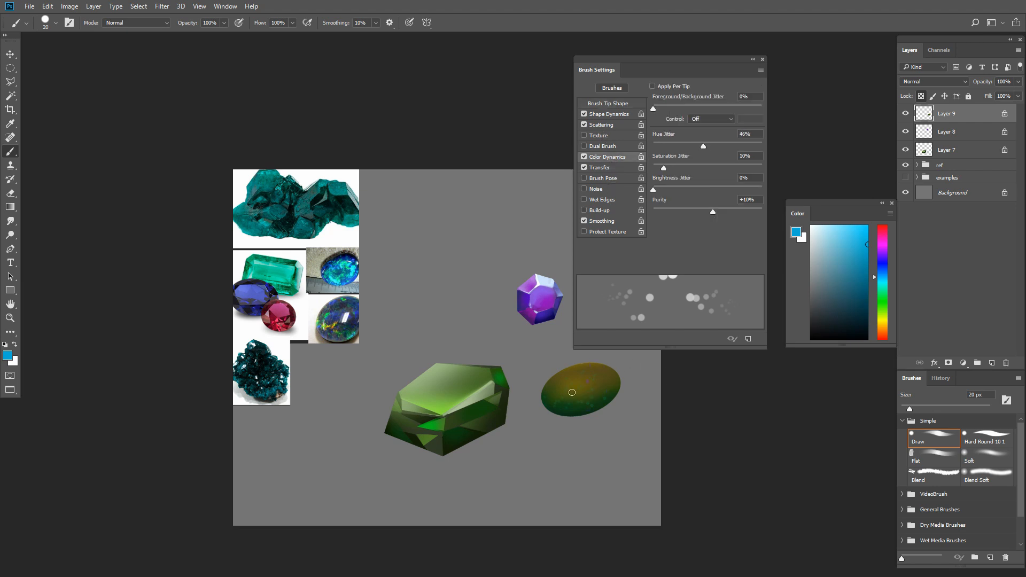
click(673, 86)
- Scatter small multicolored dots across the oval gem with the Draw brush reduced to about 9 px
drag(616, 386, 515, 512)
key(ctrl+alt+z)
key(bracketleft)
key(bracketleft)
key(bracketleft)
key(bracketleft)
key(bracketright)
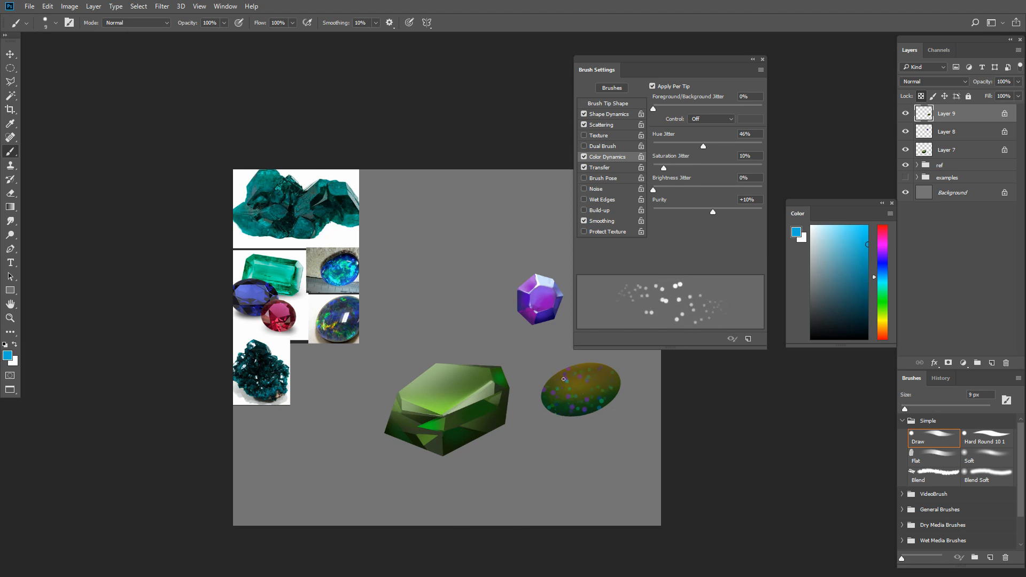
- Scatter a few larger bright dots over the oval gem in light blue at 25 px, and reset the Draw brush preset
key(bracketright)
key(bracketright)
key(bracketright)
key(bracketright)
key(bracketright)
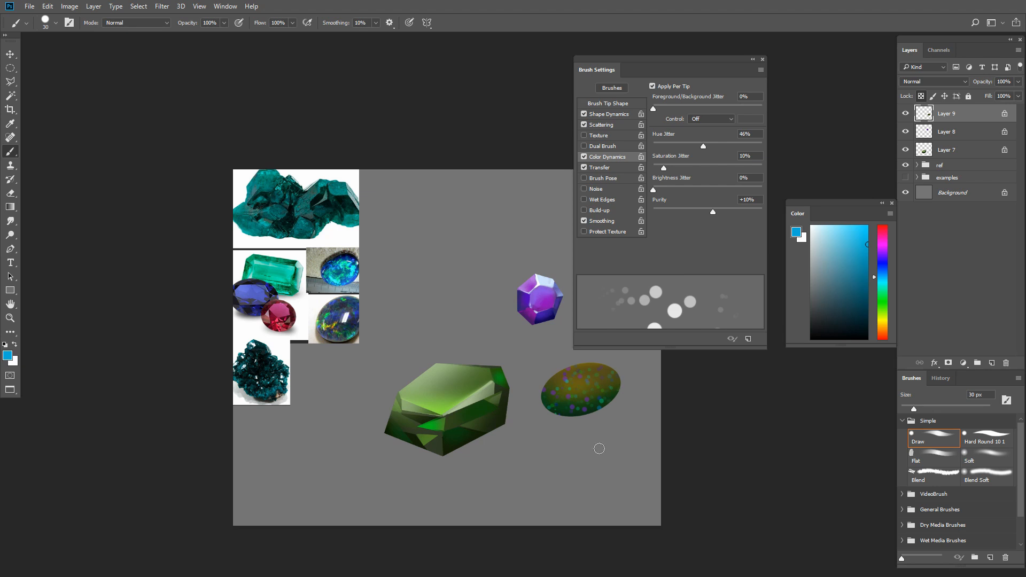
click(636, 106)
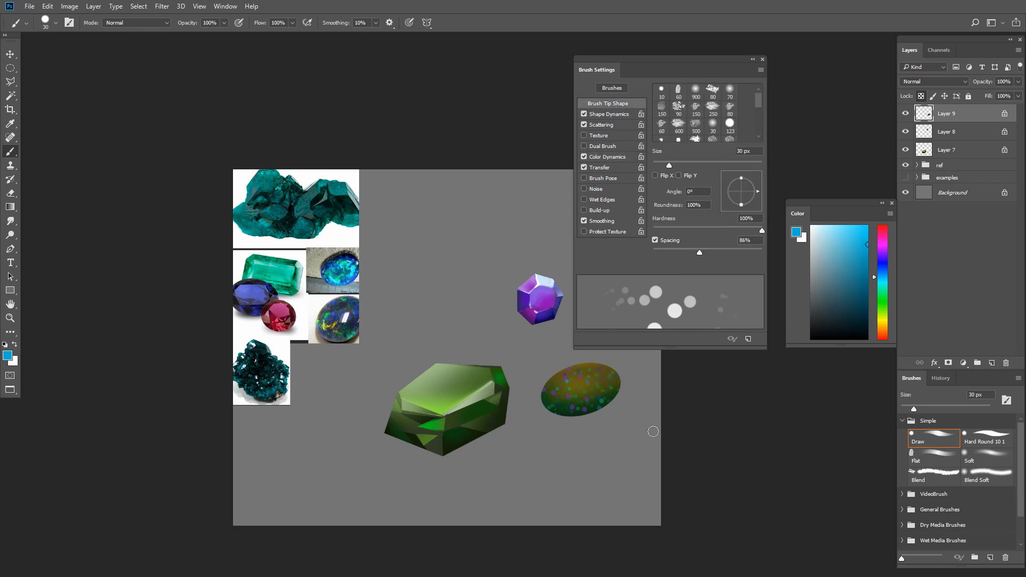
click(842, 226)
click(580, 381)
key(bracketleft)
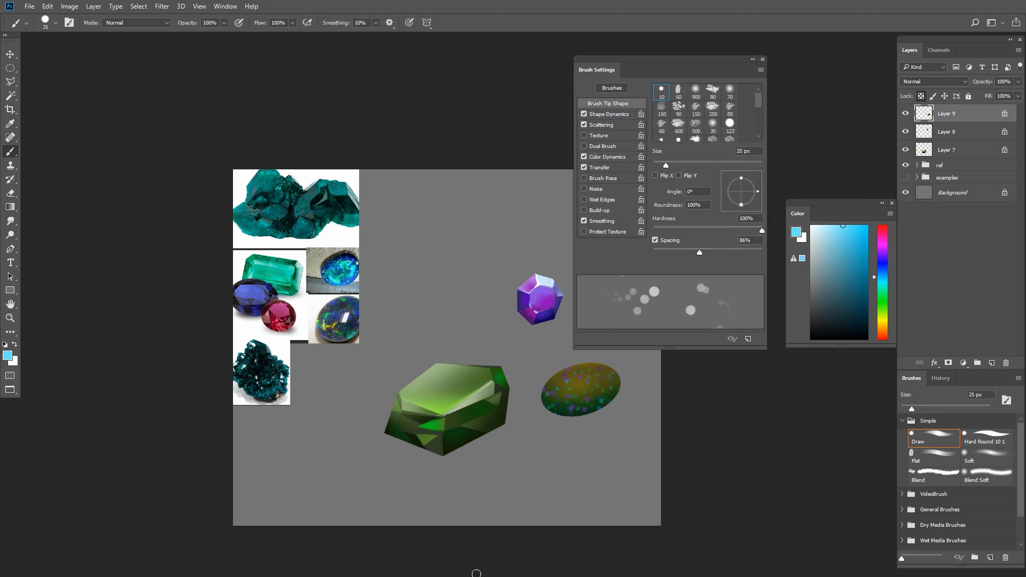
key(ctrl+z)
drag(593, 379, 570, 409)
click(942, 441)
key(F5)
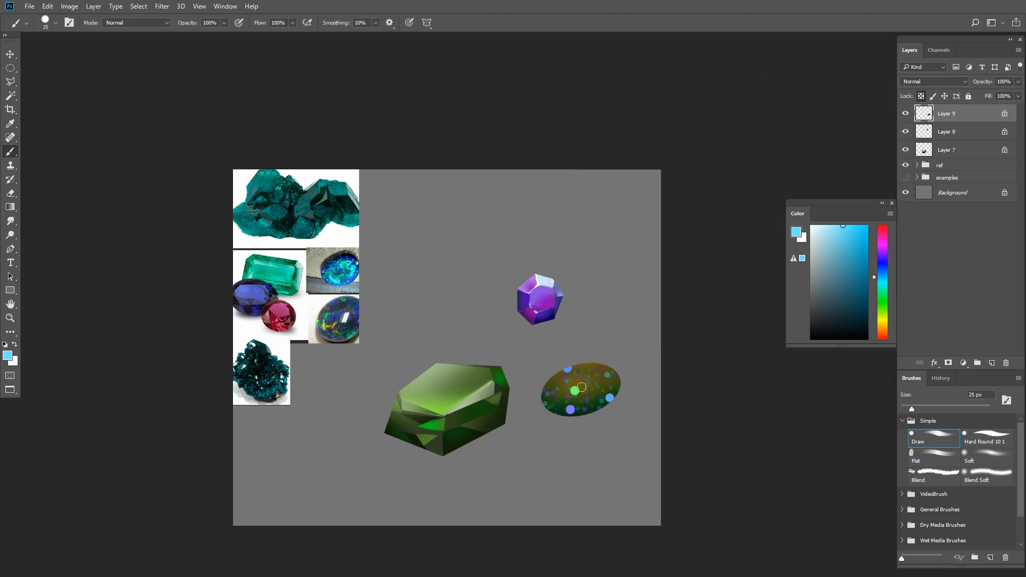
- Create a new layer clipped to the oval gem and brush a grayish blue along its edges with the Soft brush
click(994, 362)
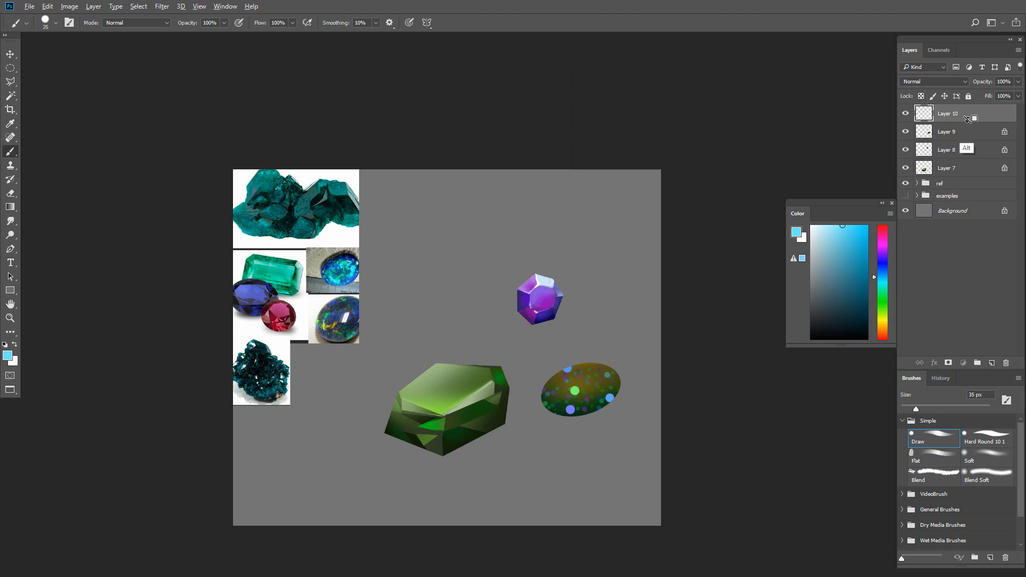
key(ctrl+alt+g)
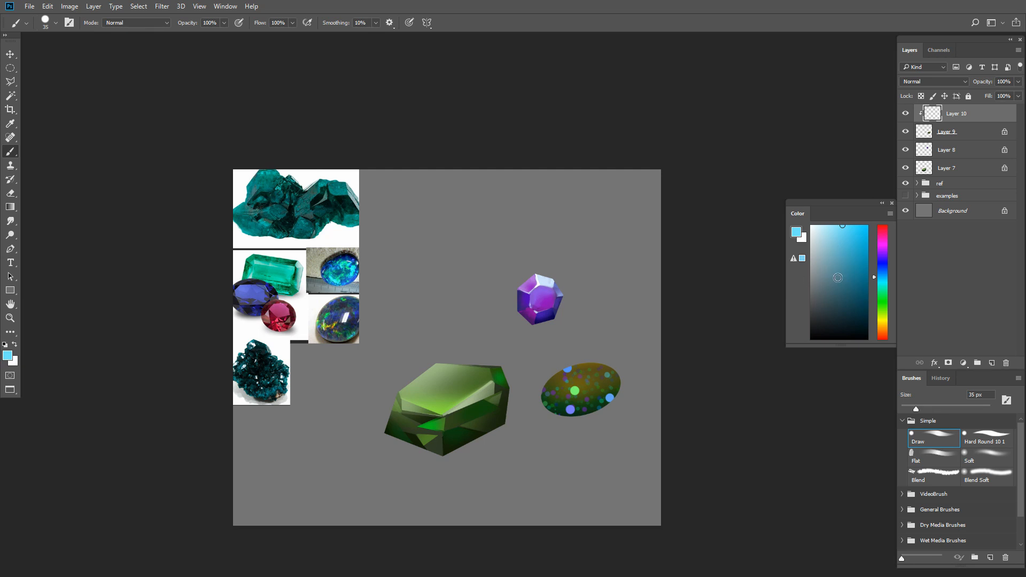
click(820, 280)
key(ctrl+z)
mouse_move(561, 410)
mouse_down()
mouse_move(637, 395)
mouse_move(615, 412)
mouse_move(559, 414)
mouse_move(585, 419)
mouse_move(546, 404)
mouse_move(547, 414)
mouse_move(542, 403)
mouse_move(630, 401)
mouse_move(538, 401)
mouse_move(630, 387)
mouse_up()
click(983, 458)
key(bracketright)
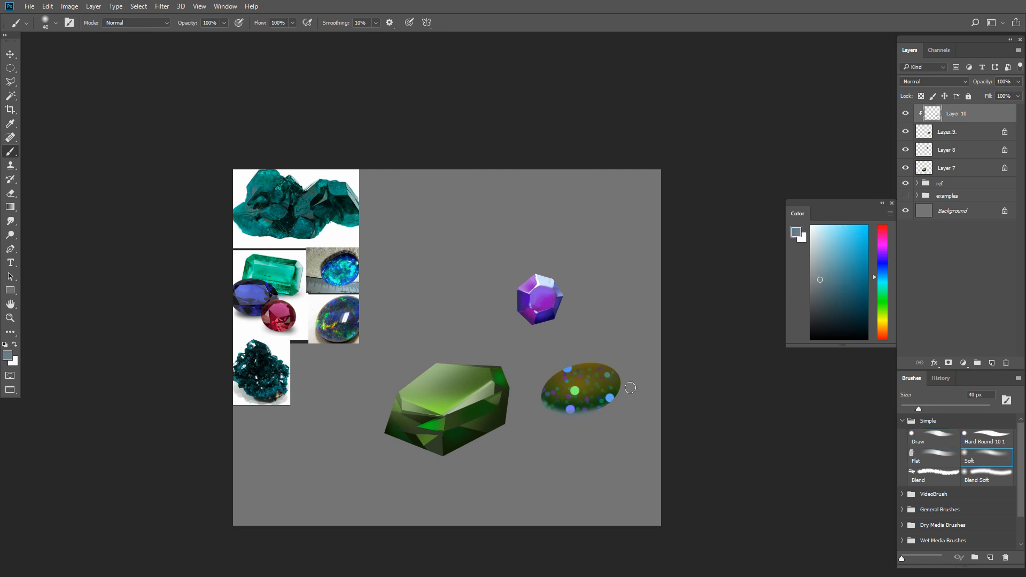
mouse_move(530, 402)
mouse_down()
mouse_move(585, 344)
mouse_move(566, 373)
mouse_move(633, 364)
mouse_up()
key(bracketleft)
key(bracketright)
- Brush a muted gray-teal haze along the oval gem's lower edge with the Soft brush at 70 px
click(813, 328)
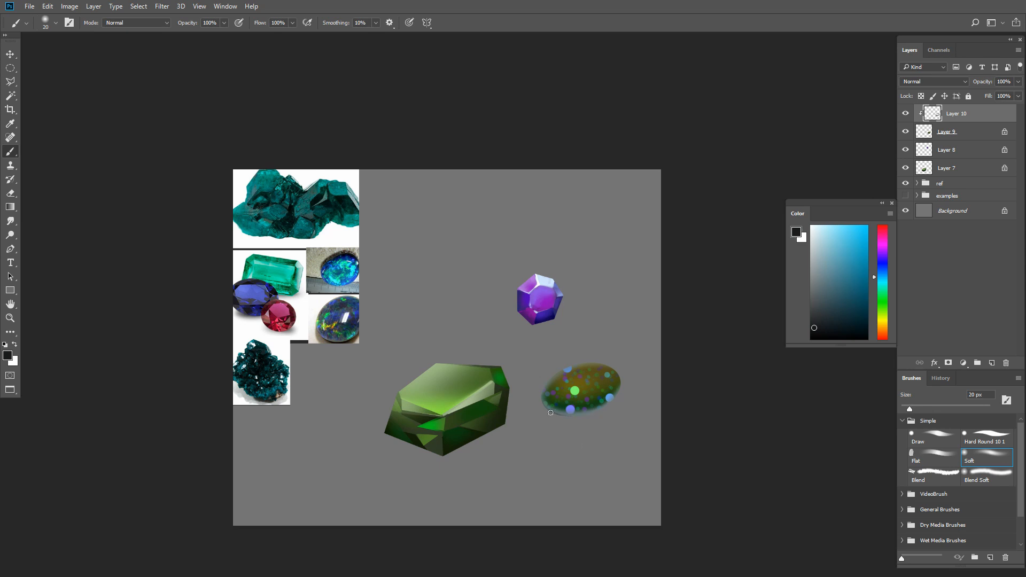
alt+click(578, 411)
key(bracketright)
key(bracketright)
key(bracketright)
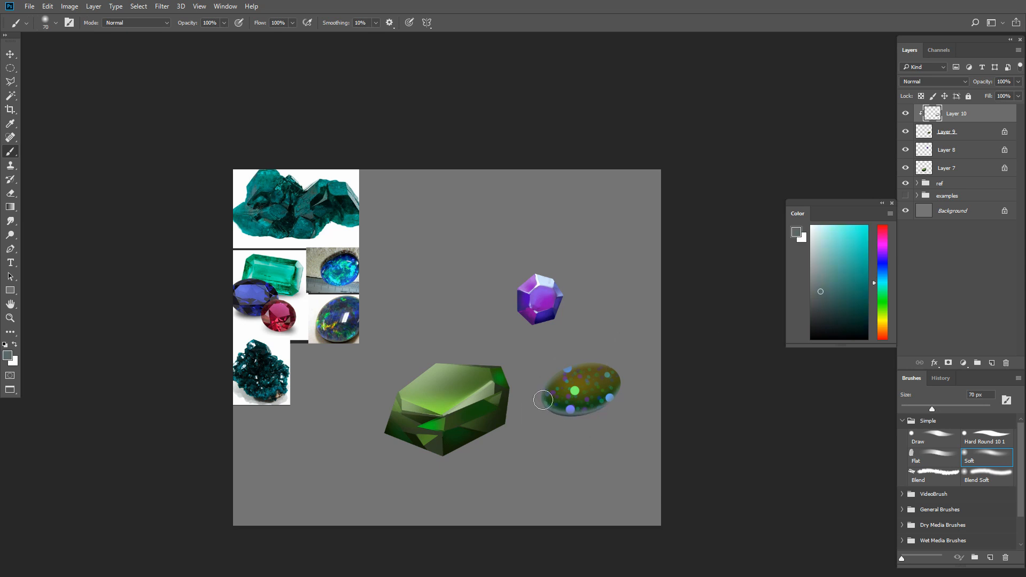
drag(543, 399, 672, 350)
mouse_move(547, 408)
mouse_down()
mouse_move(583, 410)
mouse_move(647, 370)
mouse_up()
- Tint the oval gem's upper edge with a muted teal green using the Soft brush at 60 to 70 px
click(836, 288)
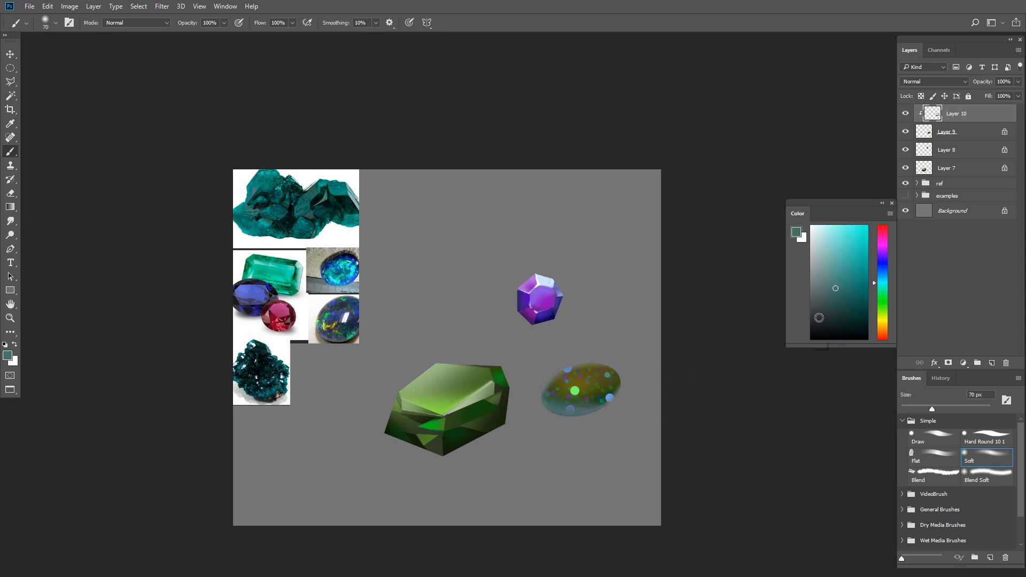
click(877, 299)
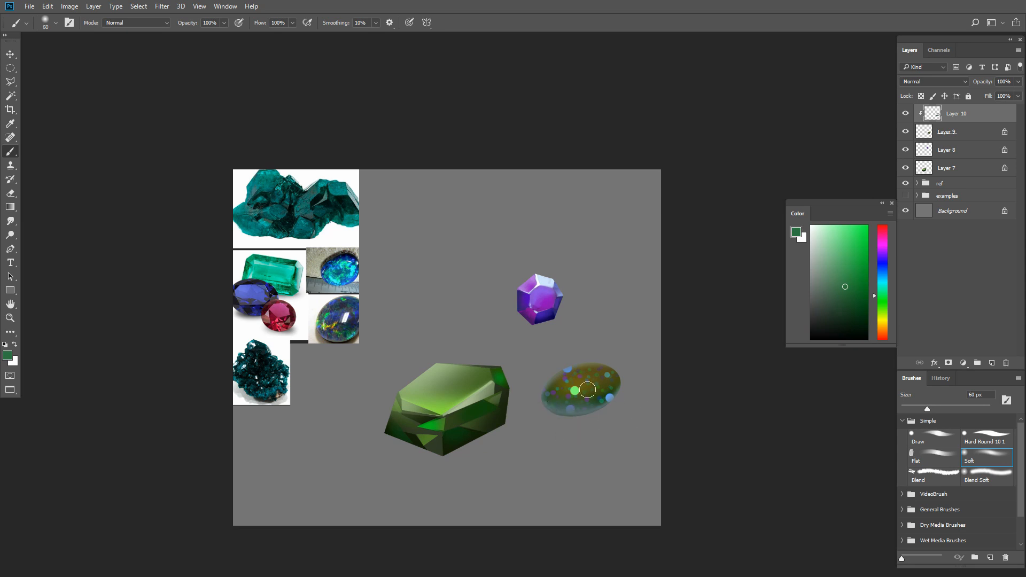
click(880, 284)
drag(562, 362, 671, 364)
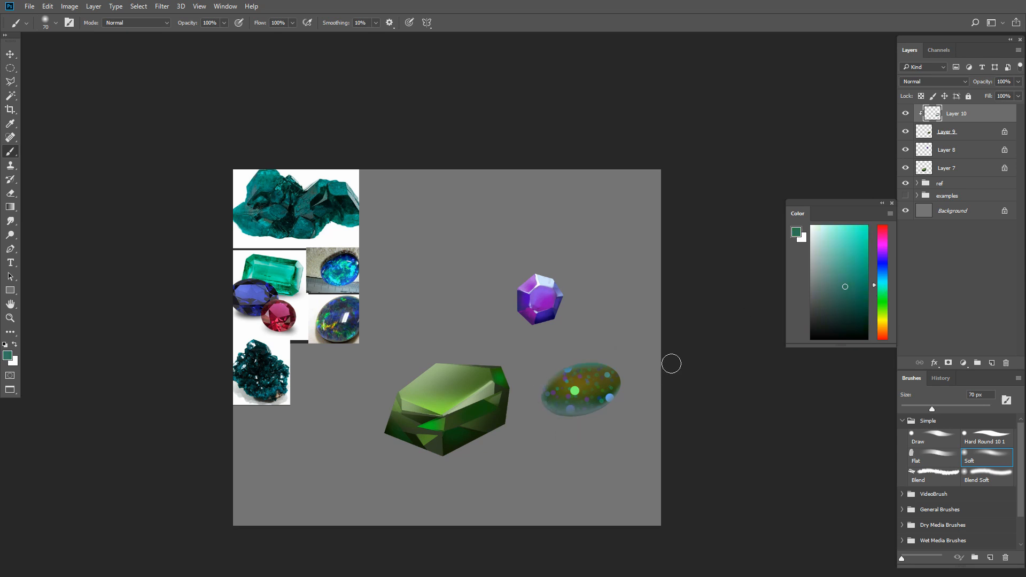
- Brush a violet glow onto the right side of the oval gem with the Soft brush at 90 to 125 px
click(877, 257)
key(bracketright)
key(bracketright)
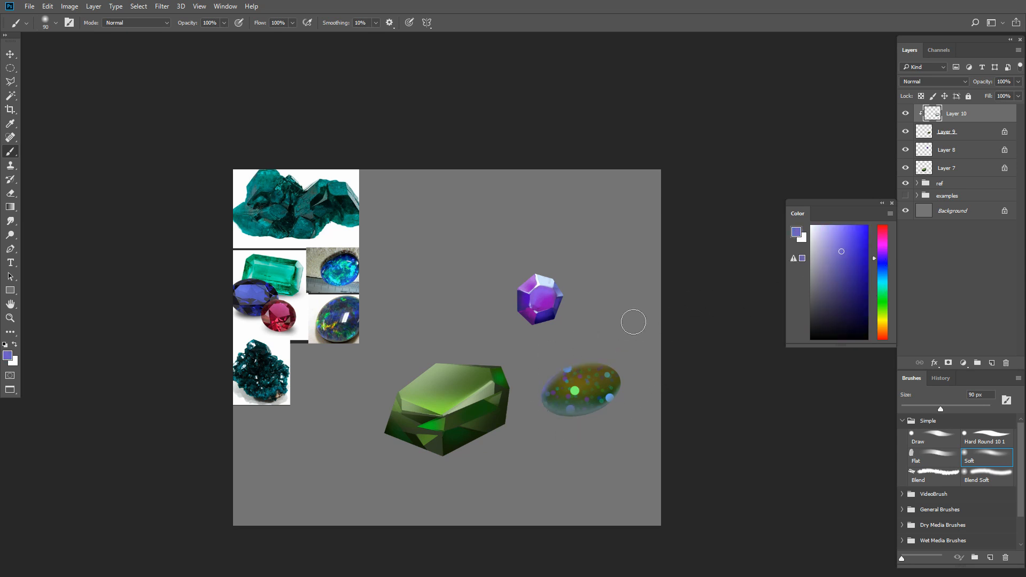
click(884, 254)
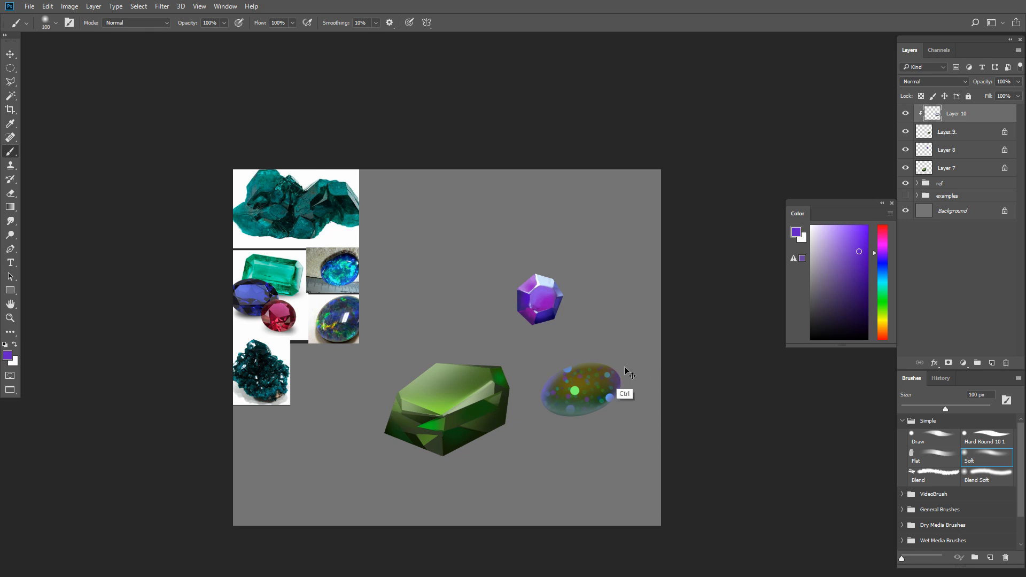
drag(625, 371, 601, 408)
key(bracketright)
key(bracketright)
key(bracketright)
click(848, 261)
key(bracketleft)
key(bracketleft)
key(bracketleft)
key(bracketleft)
key(bracketleft)
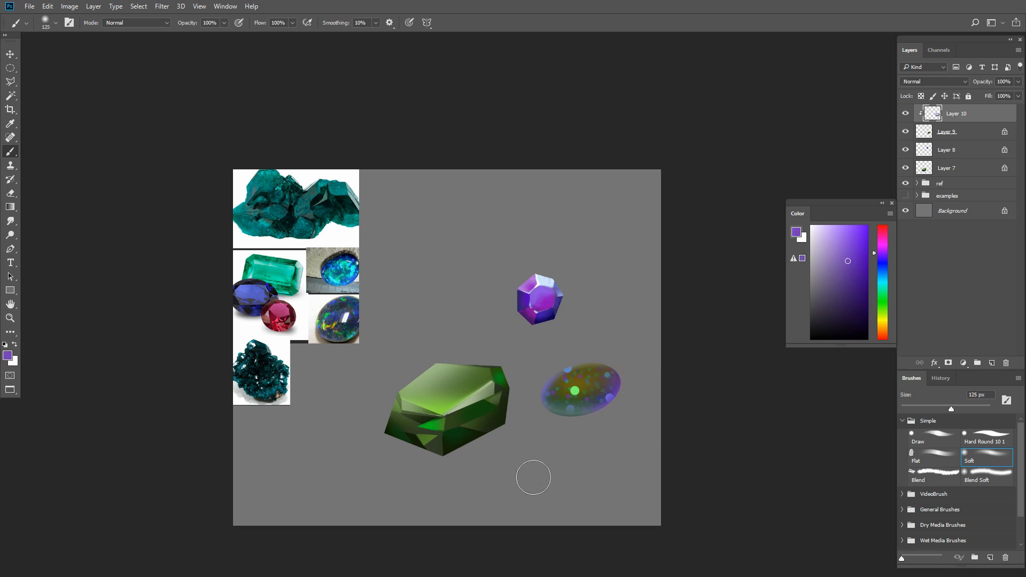
- Shade the oval gem with a dark grayish blue using the Soft brush
click(820, 310)
click(882, 260)
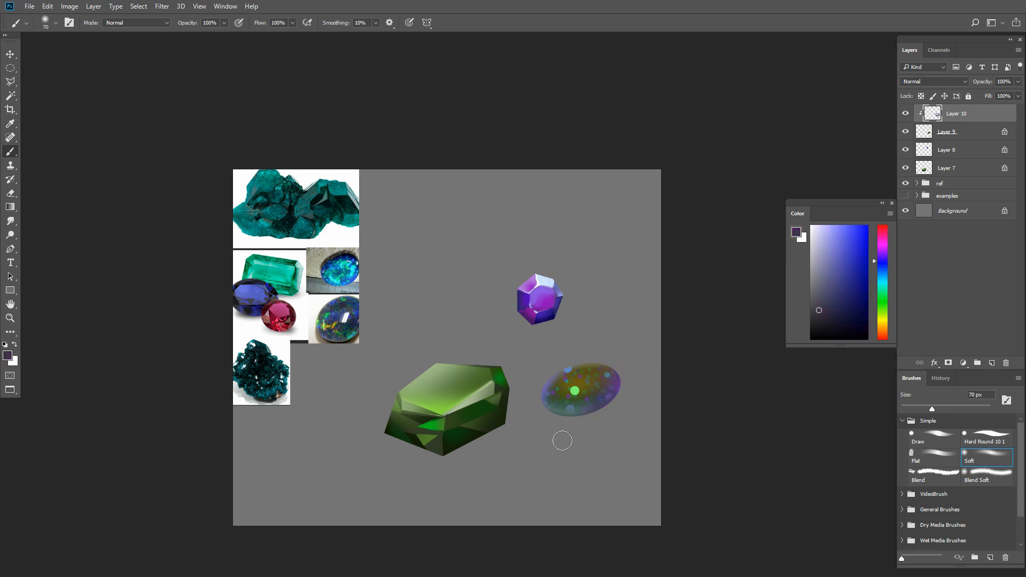
key(bracketright)
key(bracketright)
- Add another clipped layer and paint a near-white highlight on the oval gem's upper right with the Draw brush
key(ctrl+shift+alt+n)
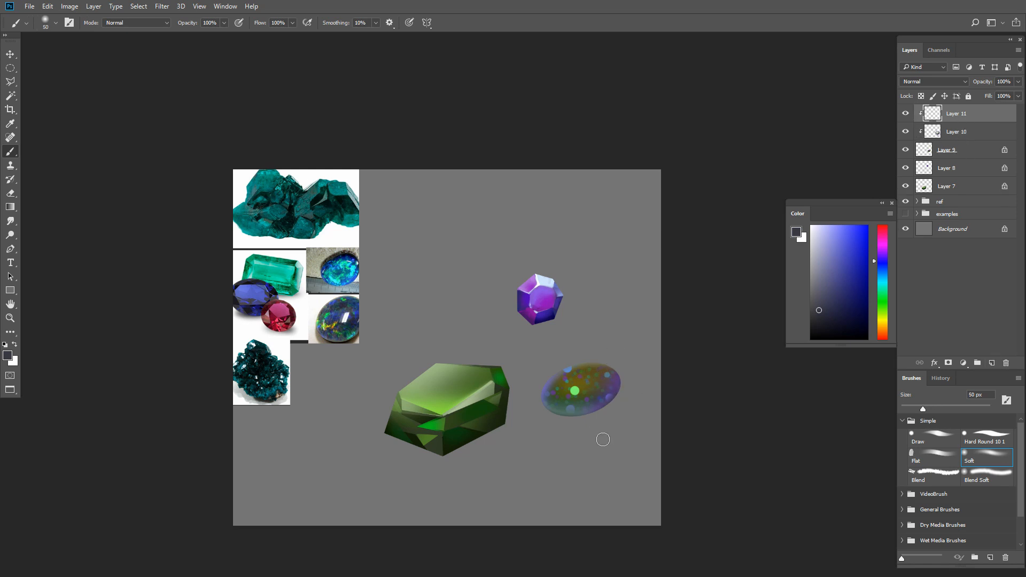
click(949, 434)
click(827, 234)
key(bracketleft)
key(bracketleft)
key(bracketleft)
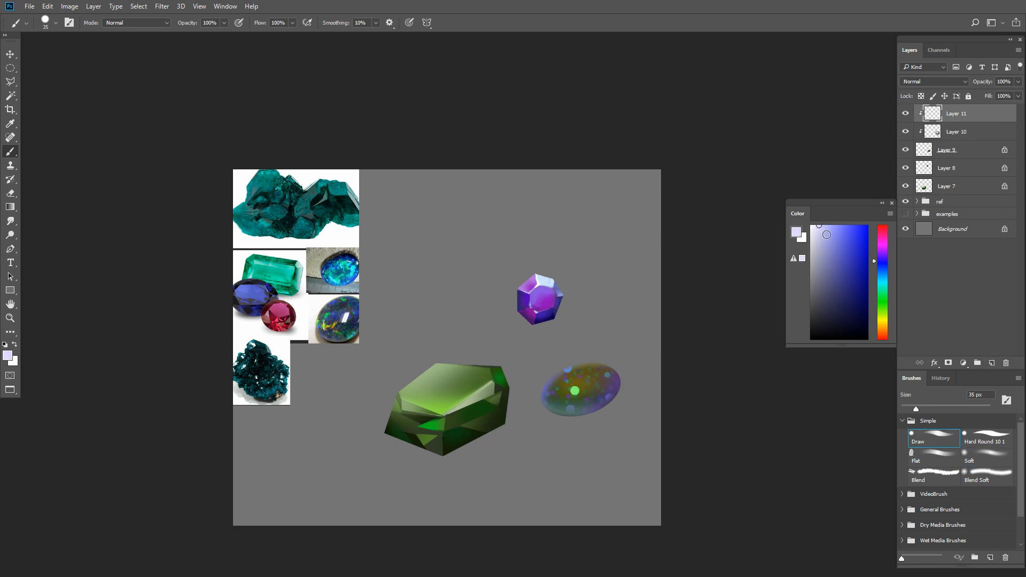
drag(586, 385, 603, 380)
click(811, 225)
alt+click(601, 403)
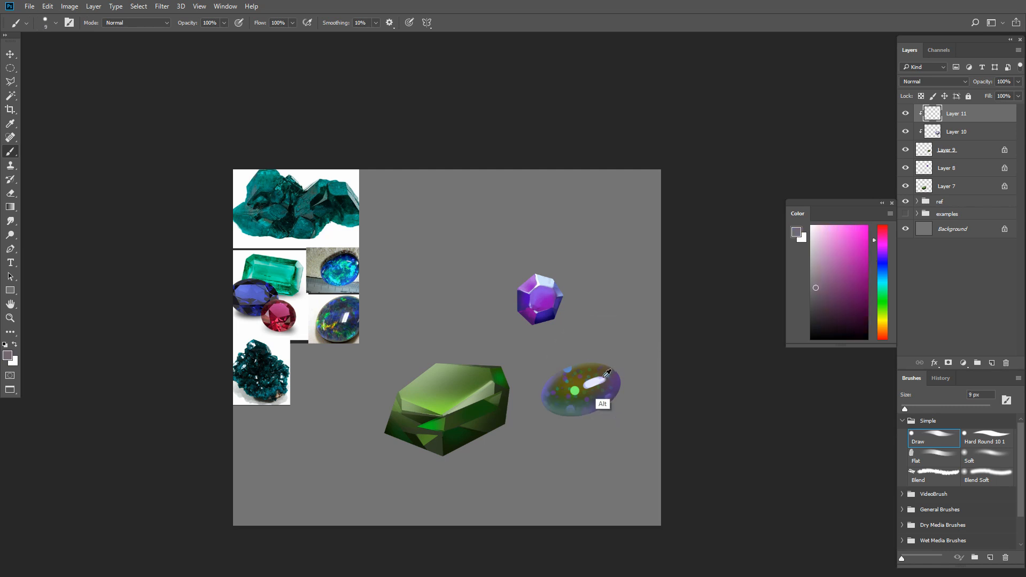
- Brighten the oval gem's highlight with a pale pink using the Draw brush at 20 px
key(bracketright)
key(bracketright)
key(bracketright)
click(824, 226)
drag(582, 385, 596, 379)
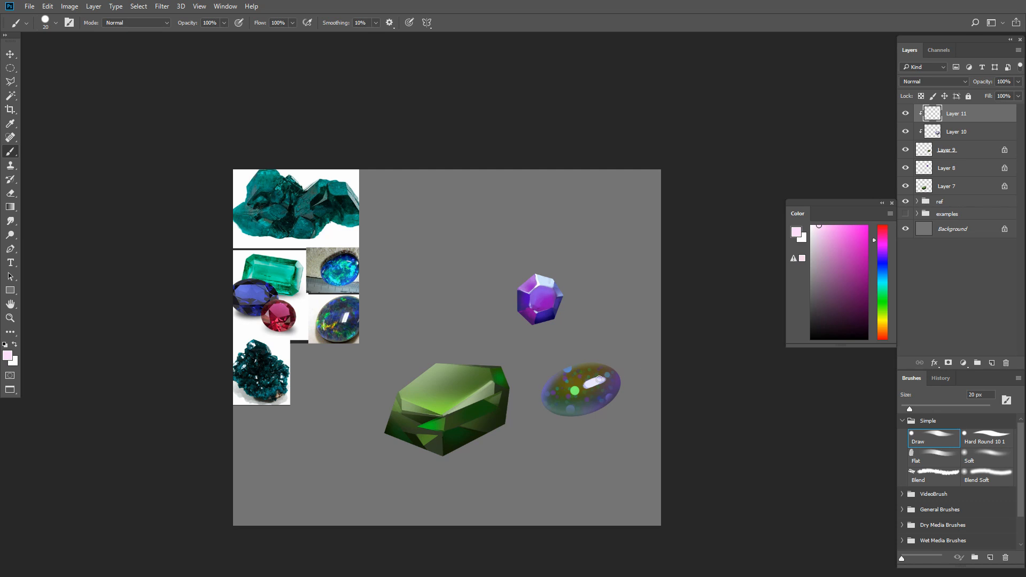
alt+click(582, 385)
key(ctrl+z)
key(bracketleft)
drag(582, 385, 603, 375)
key(ctrl+z)
- Refine the oval gem's highlights with pale lavender and near-white using the Draw brush at about 10 px
key(bracketright)
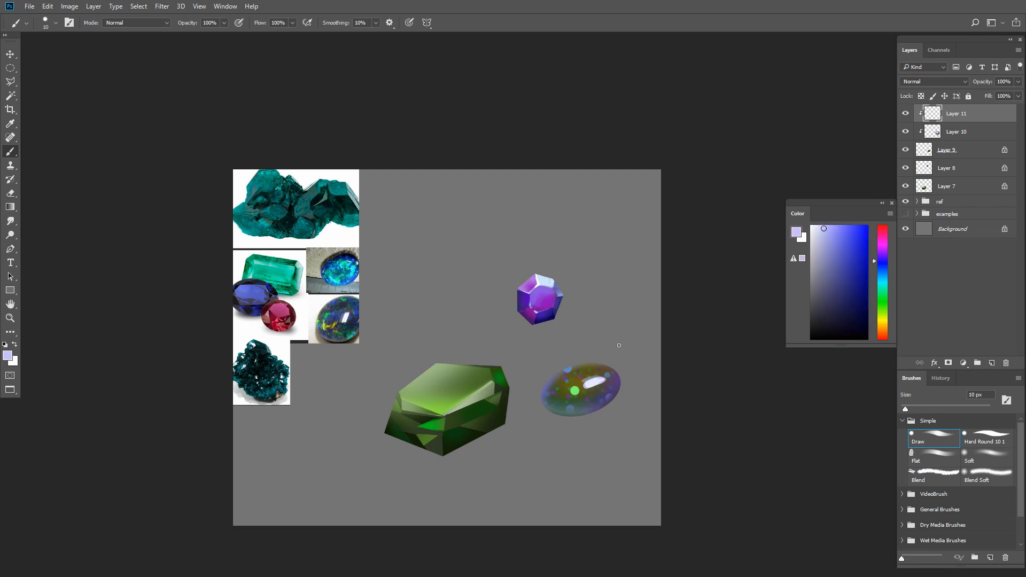
key(bracketright)
key(bracketright)
key(bracketright)
alt+click(592, 382)
key(bracketleft)
- Select all the gem layers and merge them into a single layer
drag(638, 405, 642, 423)
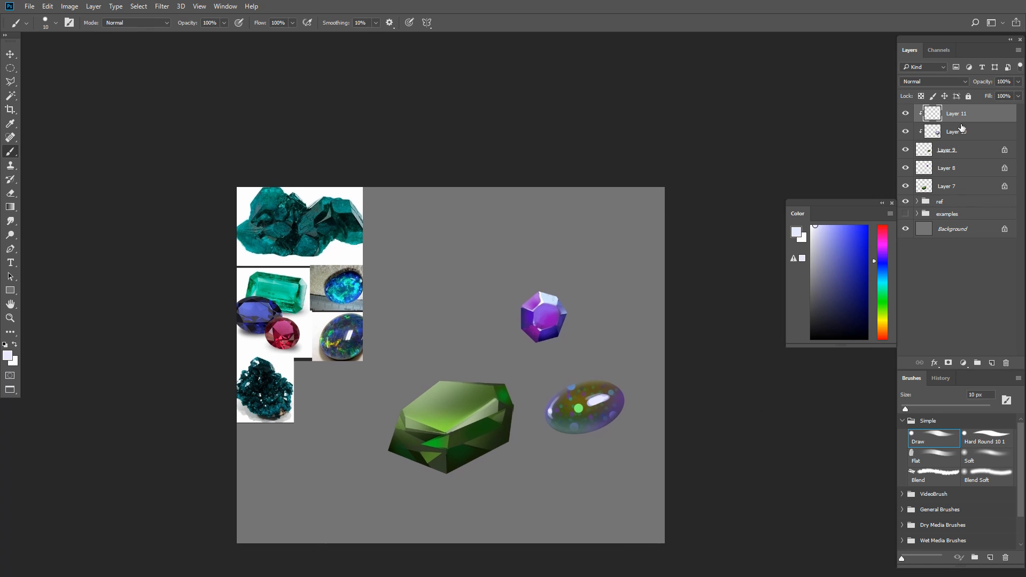
shift+click(978, 187)
key(ctrl+e)
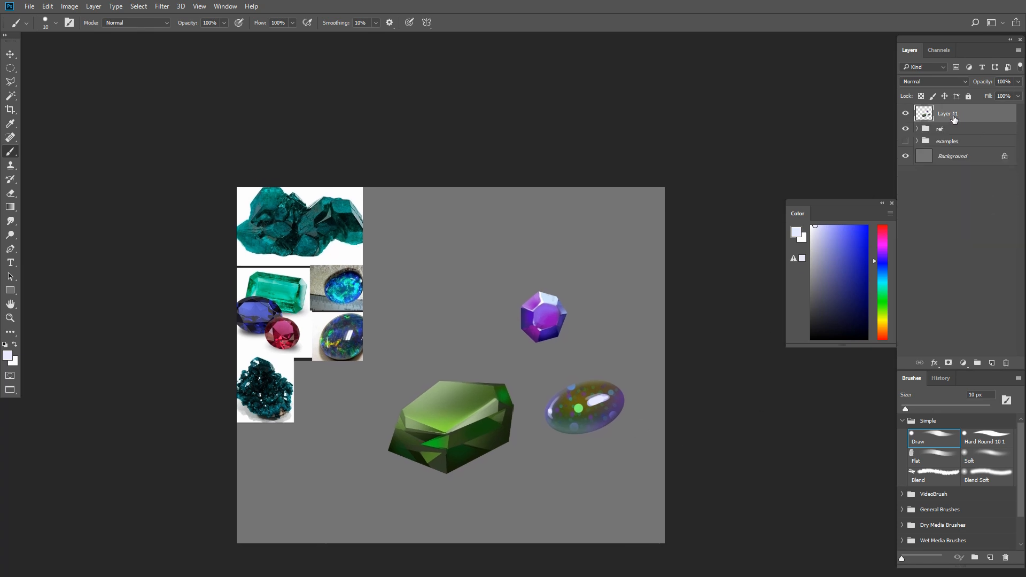
scroll(694, 500, down, 1)
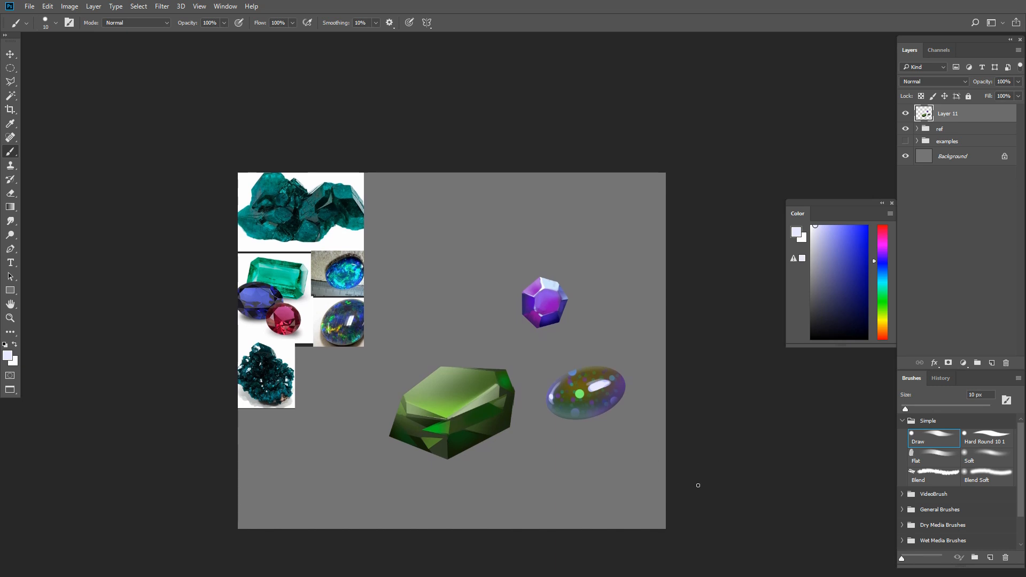